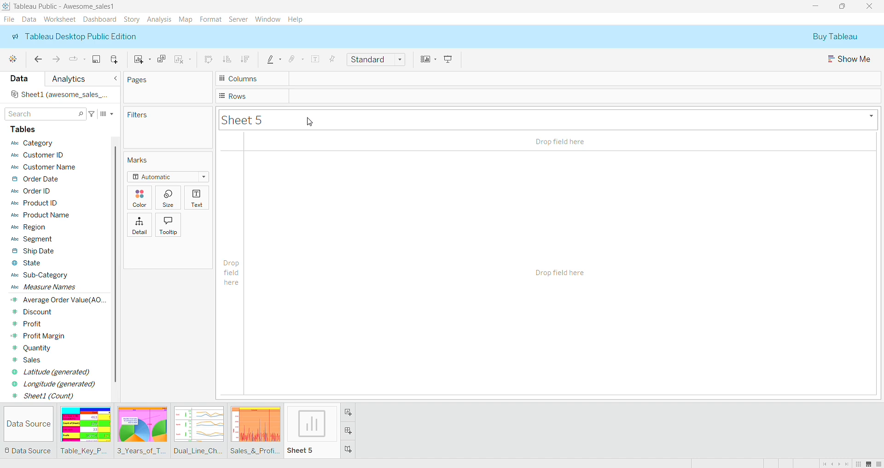
Replace the title of Sheet 5 with the text Update_Axis_Titles_With_Param_&_Calc.Field.
{"action": "double_click", "coordinate": [283, 128]}
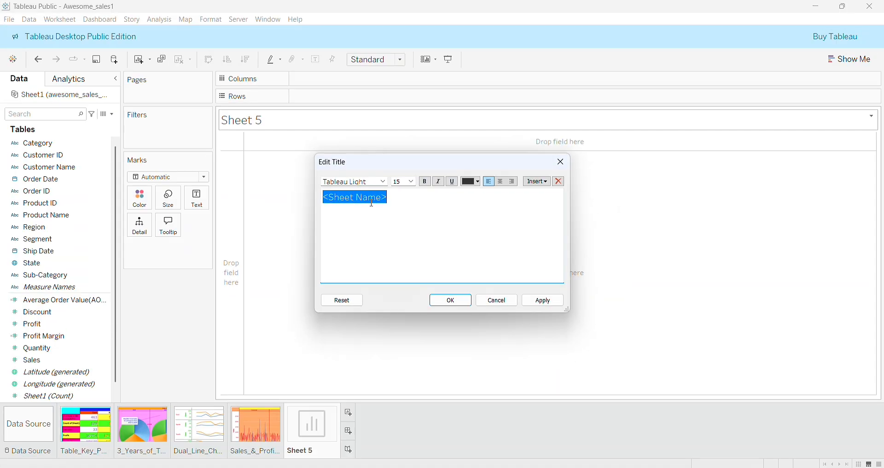
{"action": "type", "text": "Upda"}
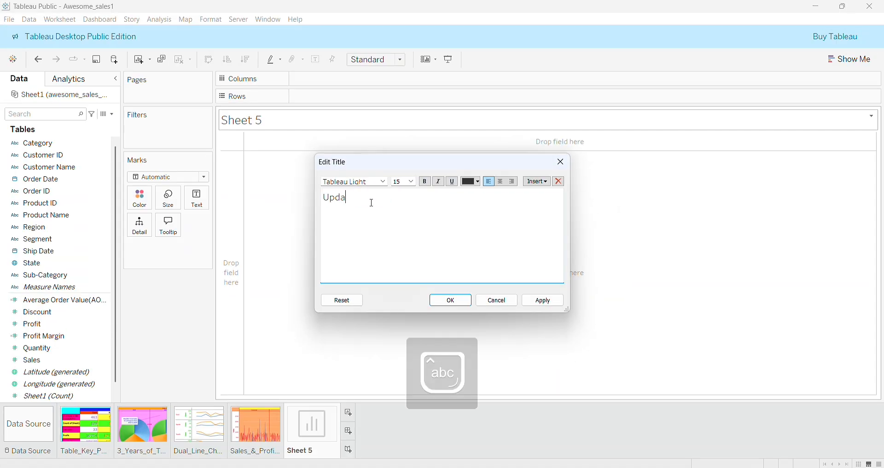
{"action": "type", "text": "te_Axis_Titles_With_"}
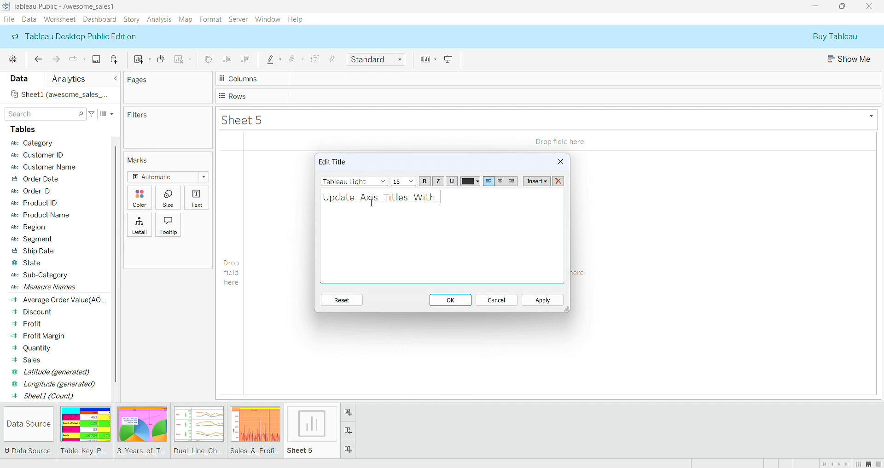
{"action": "type", "text": "Param"}
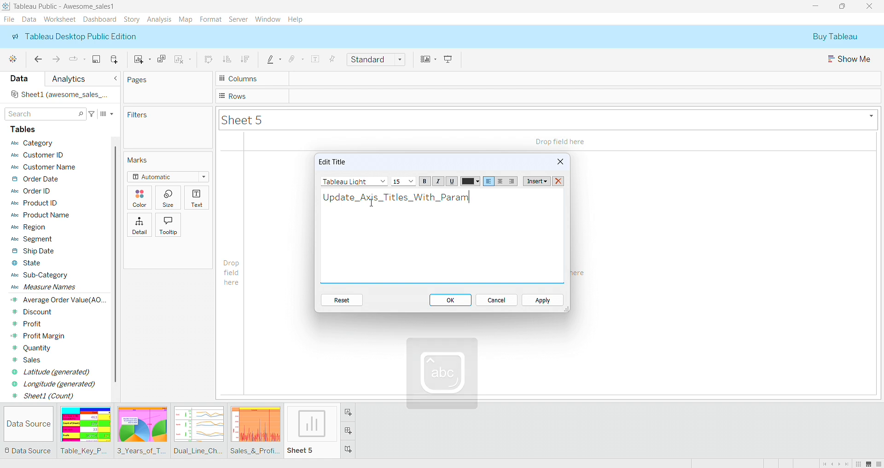
{"action": "type", "text": "_"}
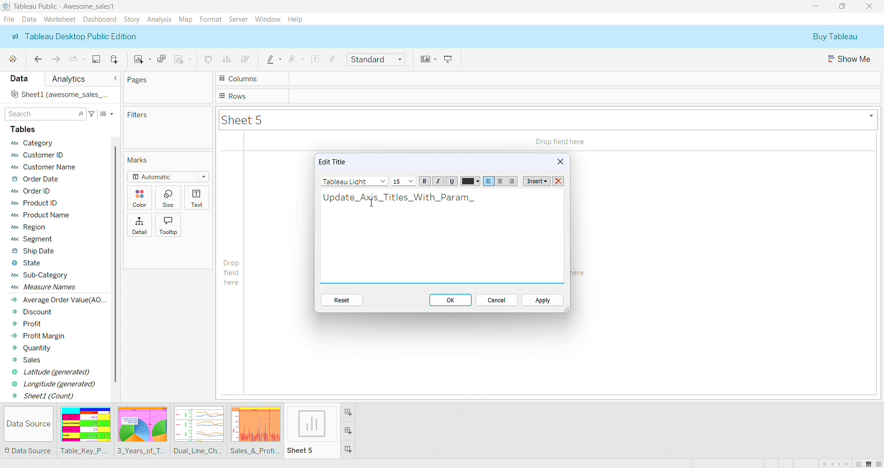
{"action": "type", "text": "&_Calc"}
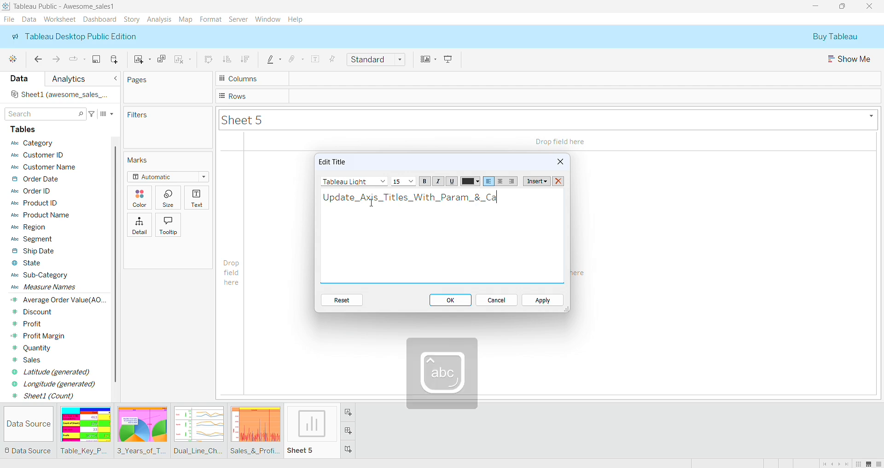
{"action": "type", "text": ".Field"}
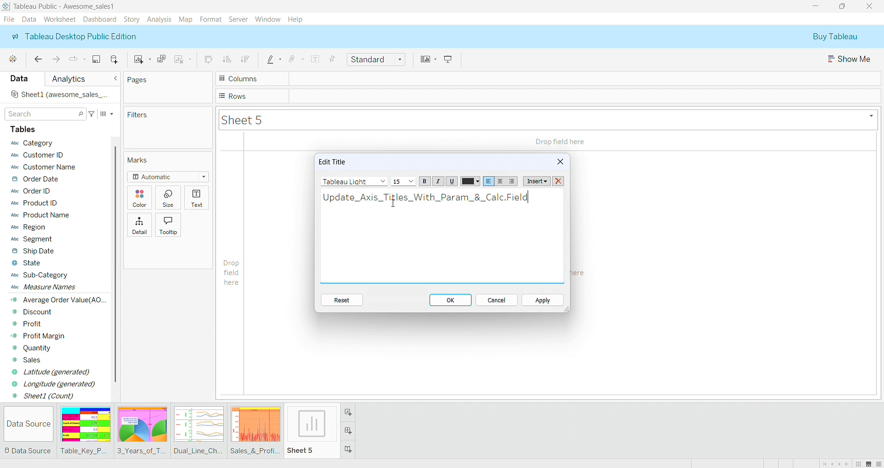
Format the whole sheet title as red, centred and bold, and apply it to the worksheet.
{"action": "triple_click", "coordinate": [394, 204]}
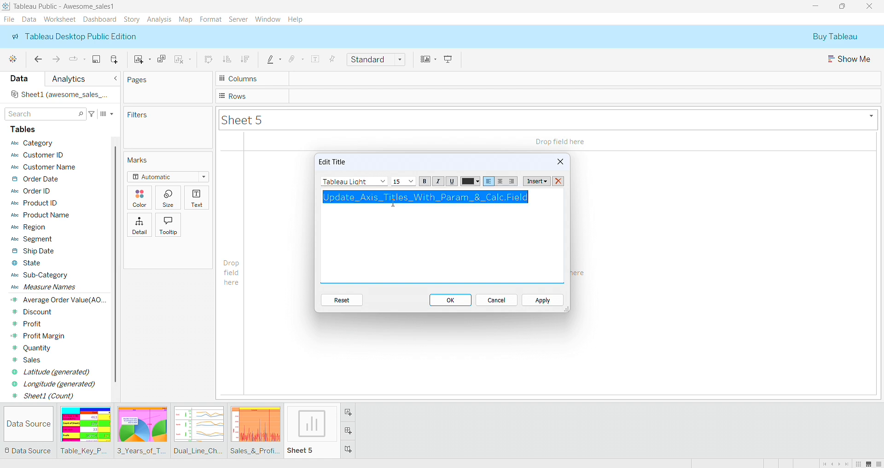
{"action": "left_click", "coordinate": [478, 181]}
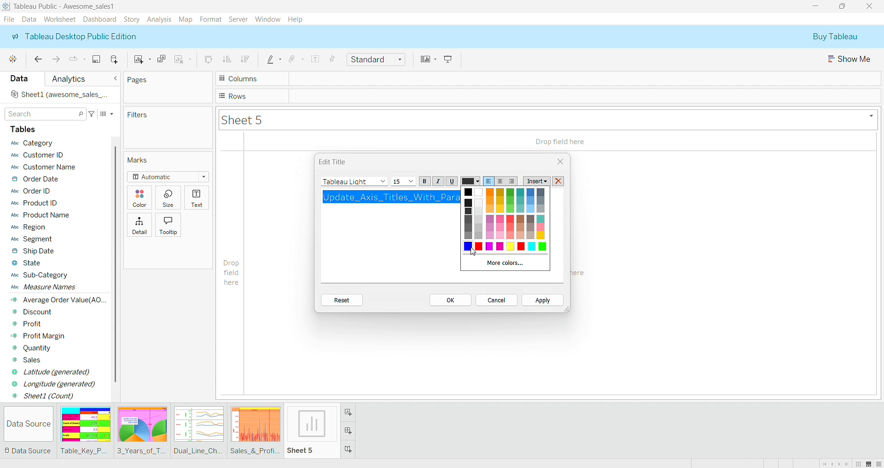
{"action": "left_click", "coordinate": [525, 249]}
{"action": "left_click", "coordinate": [502, 183]}
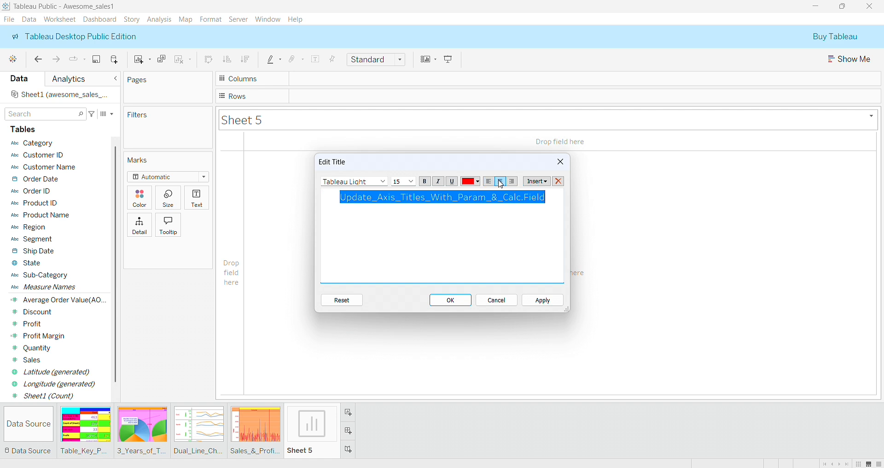
{"action": "left_click", "coordinate": [425, 181]}
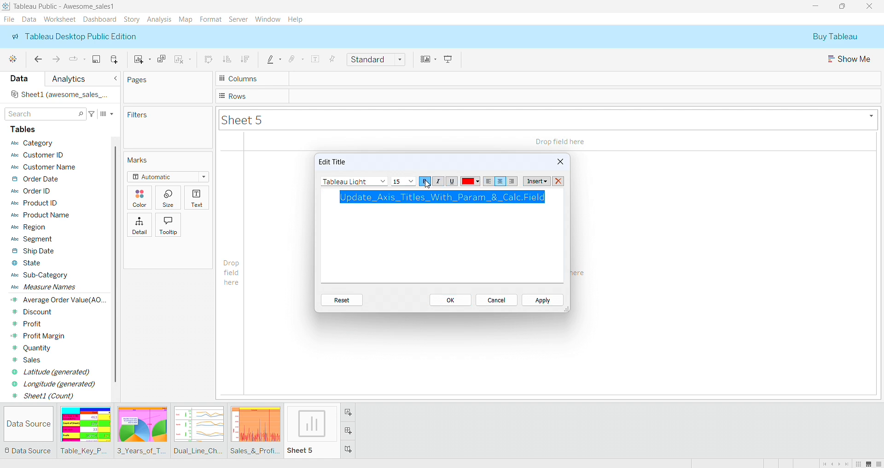
{"action": "left_click", "coordinate": [539, 300]}
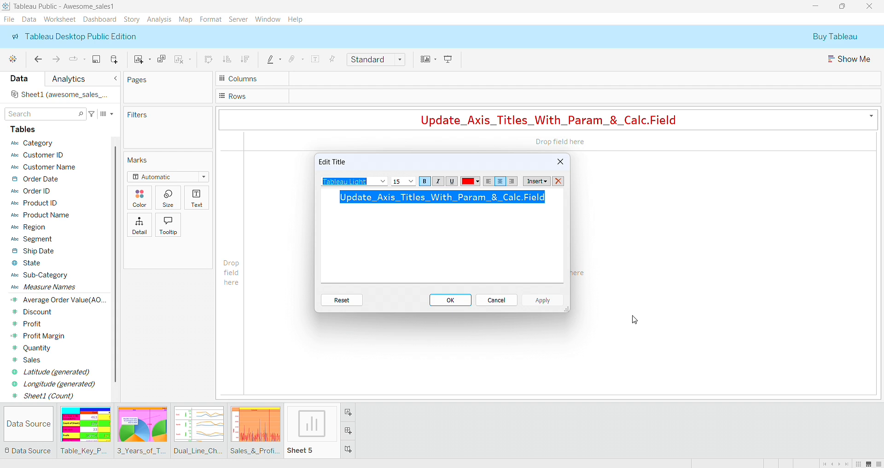
{"action": "left_click", "coordinate": [454, 302]}
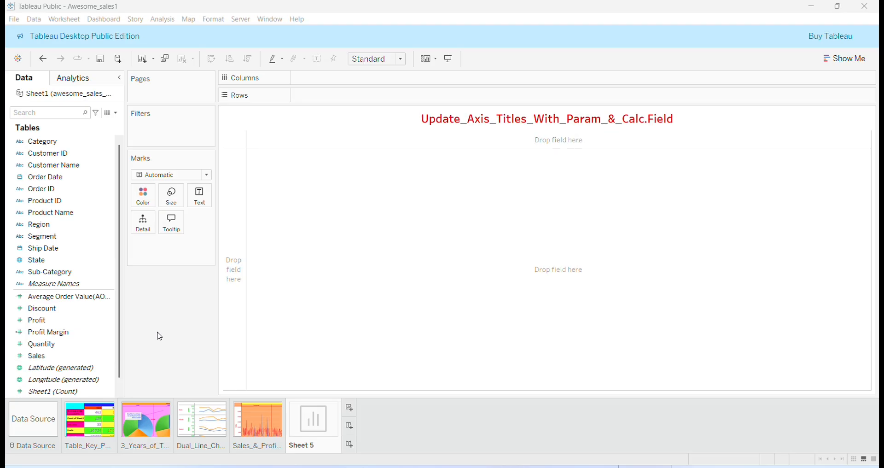
Start a new parameter and name it First.
{"action": "left_click", "coordinate": [120, 395]}
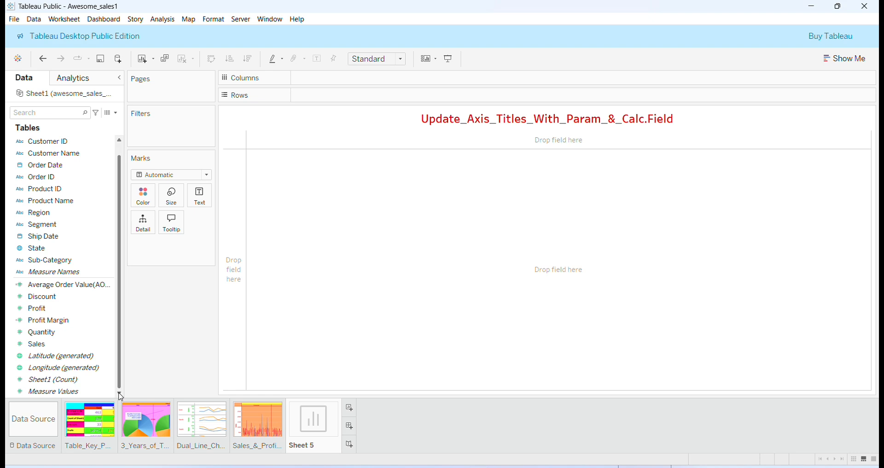
{"action": "left_click", "coordinate": [115, 114]}
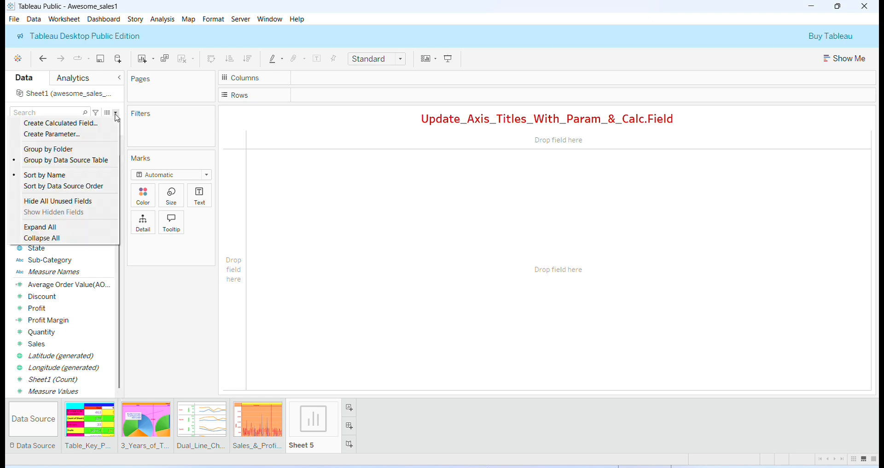
{"action": "left_click", "coordinate": [97, 137]}
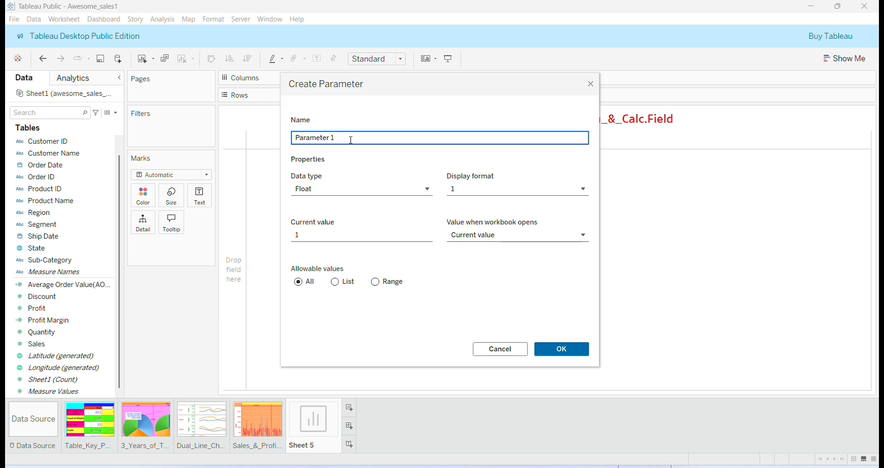
{"action": "key", "text": "BackSpace"}
{"action": "key", "text": "BackSpace"}
{"action": "key", "text": "BackSpace"}
{"action": "key", "text": "BackSpace"}
{"action": "key", "text": "BackSpace"}
{"action": "key", "text": "BackSpace"}
{"action": "key", "text": "BackSpace"}
{"action": "key", "text": "BackSpace"}
{"action": "key", "text": "BackSpace"}
{"action": "key", "text": "BackSpace"}
{"action": "key", "text": "BackSpace"}
{"action": "type", "text": "First"}
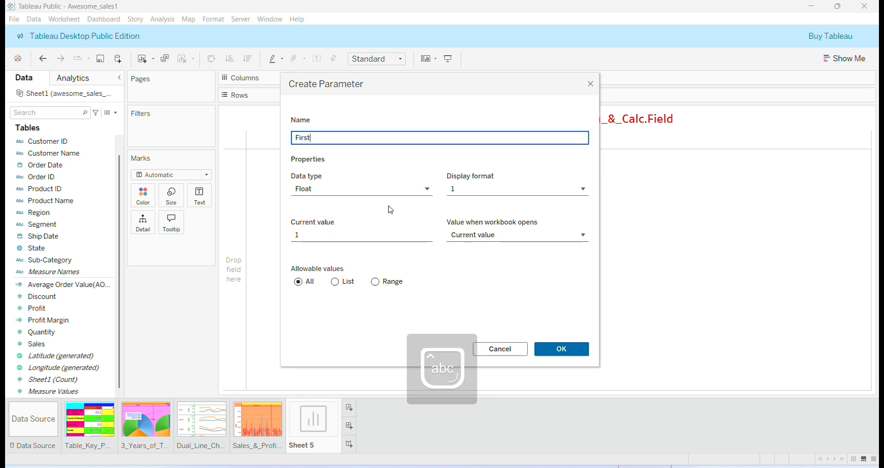
Set the First parameter's data type to String and restrict its allowable values to a list.
{"action": "left_click", "coordinate": [431, 191]}
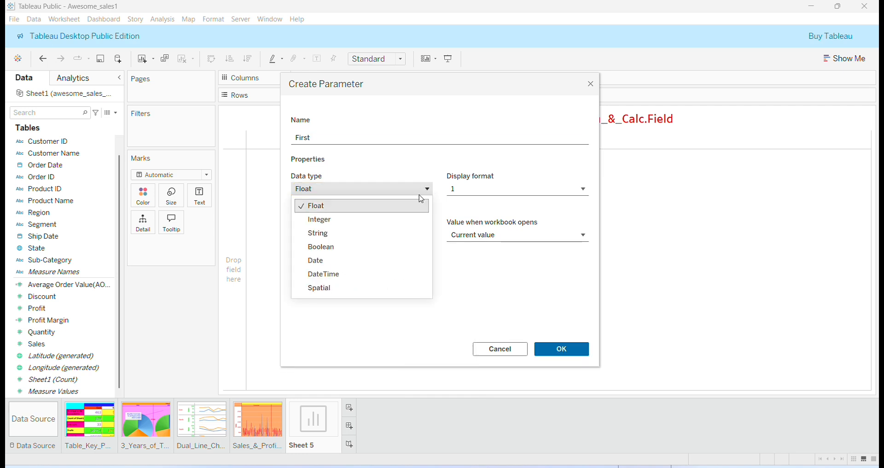
{"action": "left_click", "coordinate": [381, 233]}
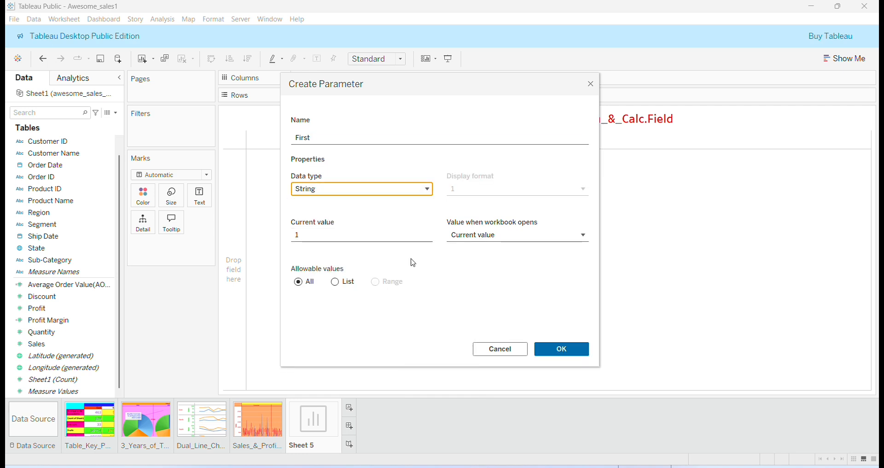
{"action": "left_click", "coordinate": [337, 286]}
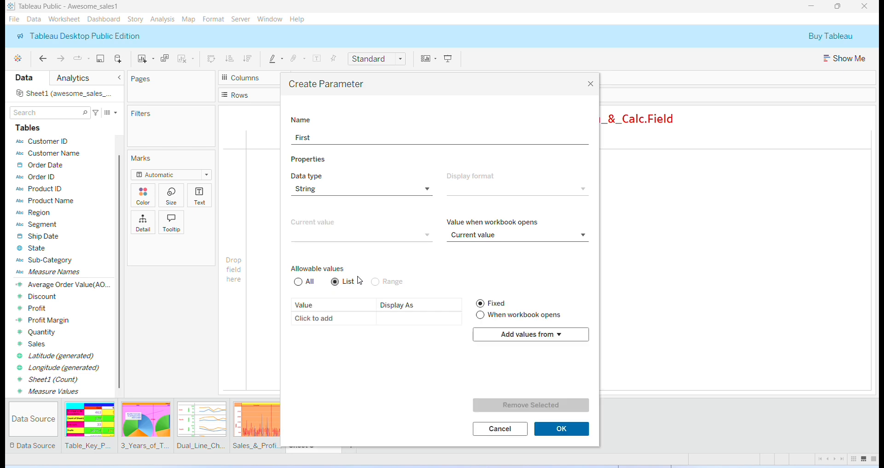
Add Discount and Profit as the first two entries in the parameter's value list.
{"action": "left_click", "coordinate": [331, 322]}
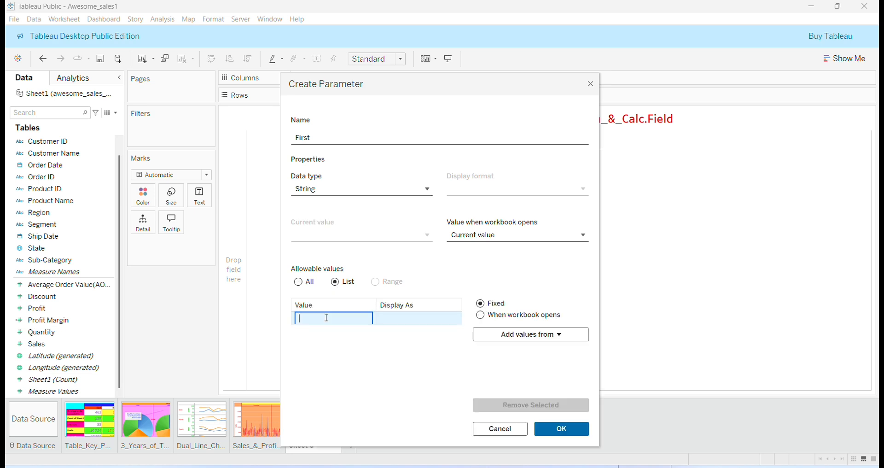
{"action": "type", "text": "Di"}
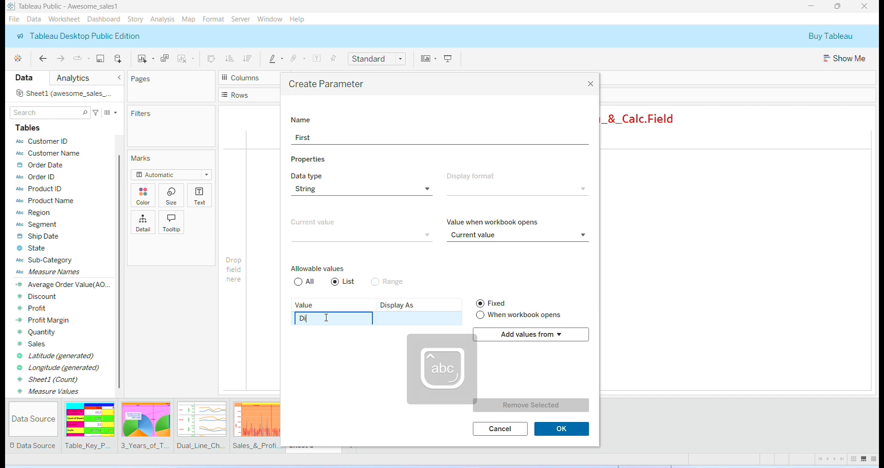
{"action": "type", "text": "scount"}
{"action": "key", "text": "Return"}
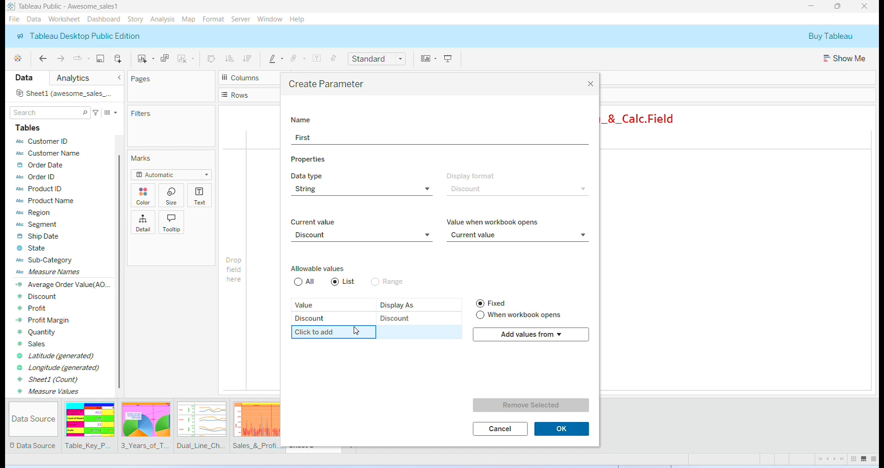
{"action": "key", "text": "Caps_Lock"}
{"action": "left_click", "coordinate": [316, 336]}
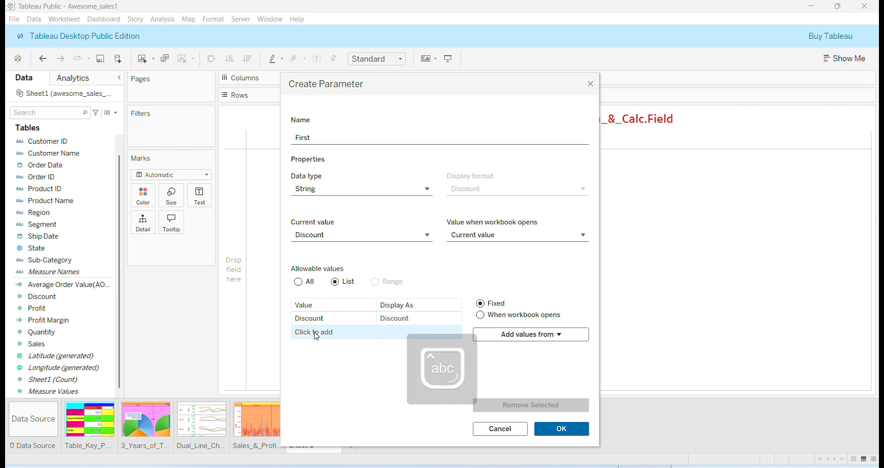
{"action": "left_click", "coordinate": [316, 334]}
{"action": "type", "text": "Profit"}
{"action": "key", "text": "Return"}
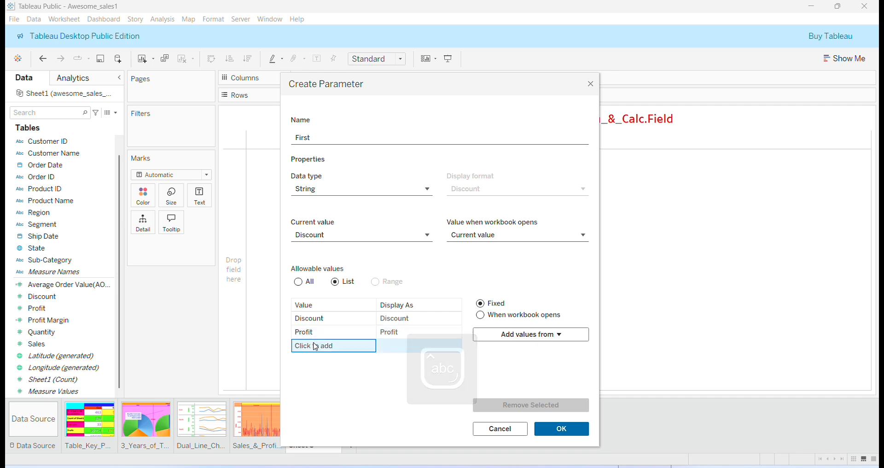
Add Quantity and Sales to the parameter's value list and finish creating the parameter.
{"action": "left_click", "coordinate": [314, 348]}
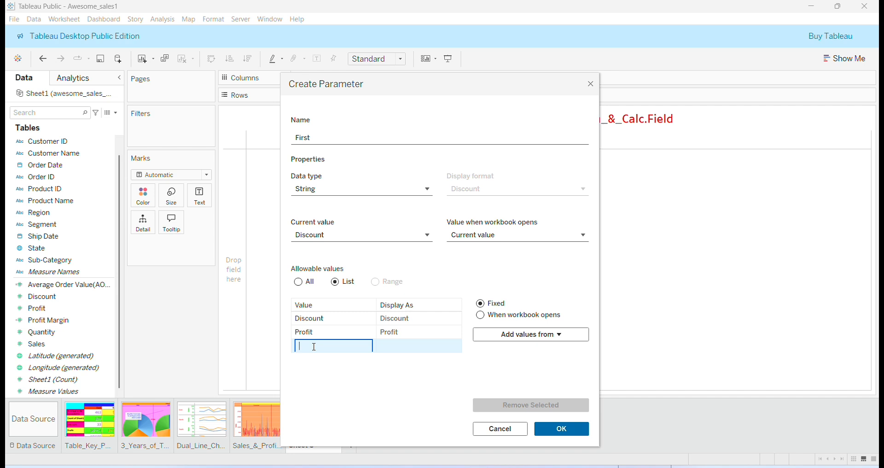
{"action": "key", "text": "Caps_Lock"}
{"action": "type", "text": "Qua"}
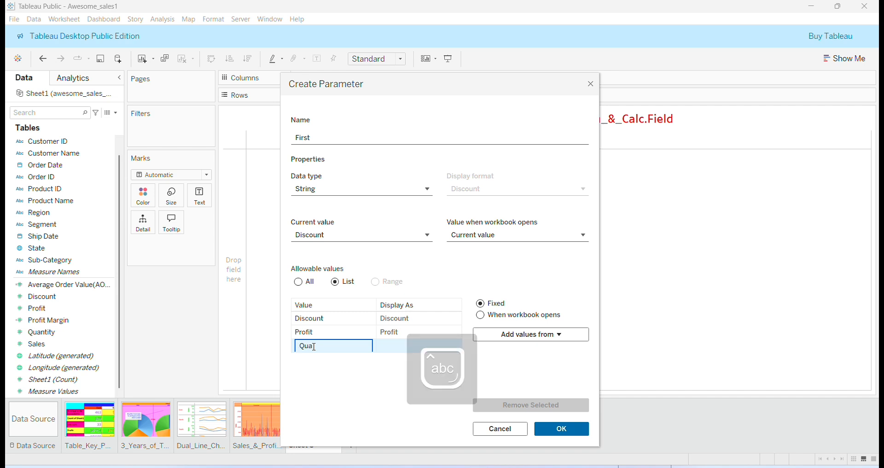
{"action": "type", "text": "ntity"}
{"action": "key", "text": "Return"}
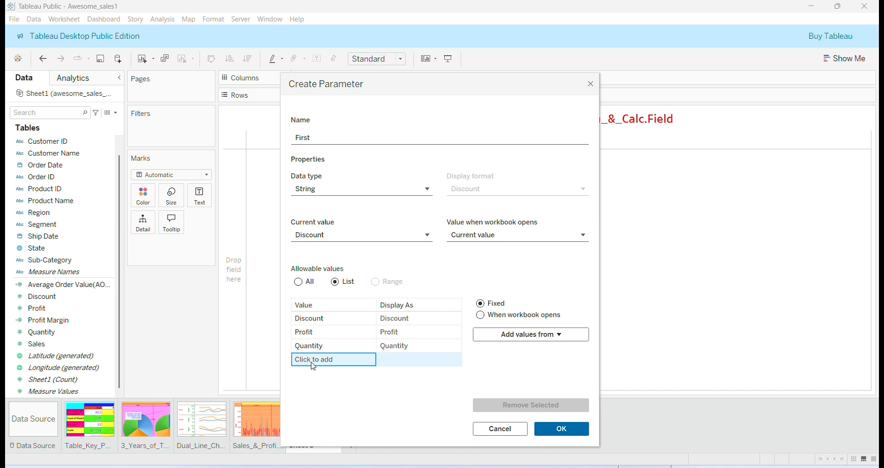
{"action": "left_click", "coordinate": [313, 361]}
{"action": "key", "text": "Caps_Lock"}
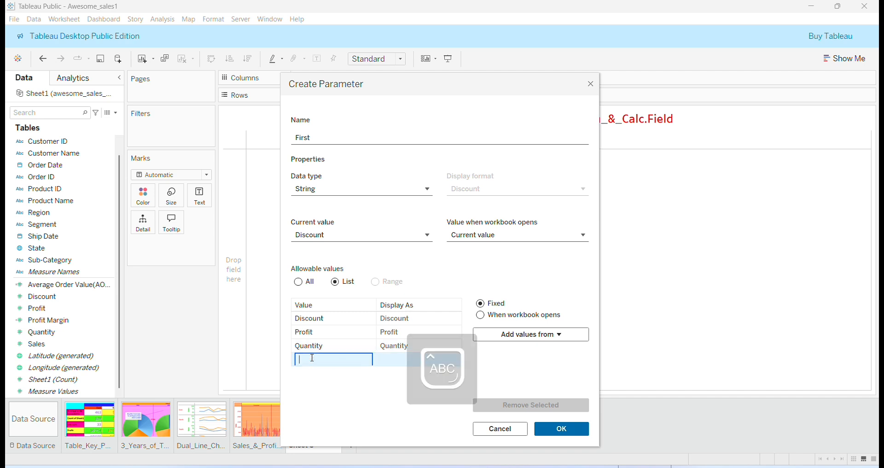
{"action": "type", "text": "S"}
{"action": "key", "text": "Caps_Lock"}
{"action": "type", "text": "ales"}
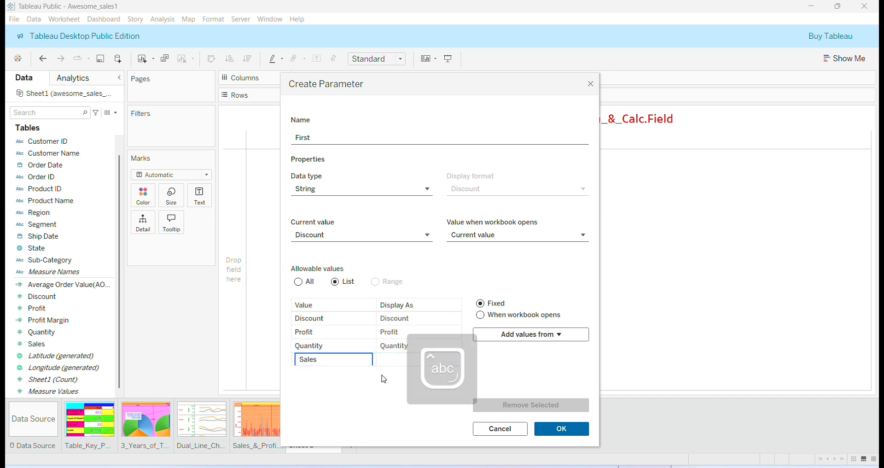
{"action": "key", "text": "Tab"}
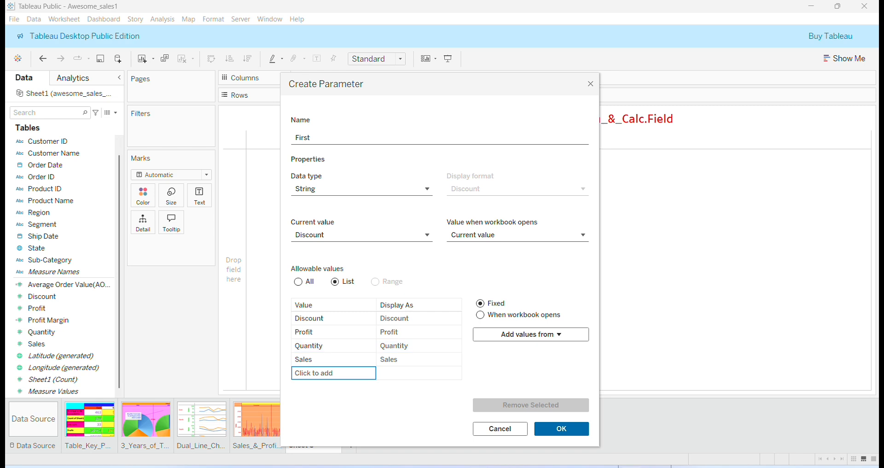
{"action": "left_click", "coordinate": [559, 433]}
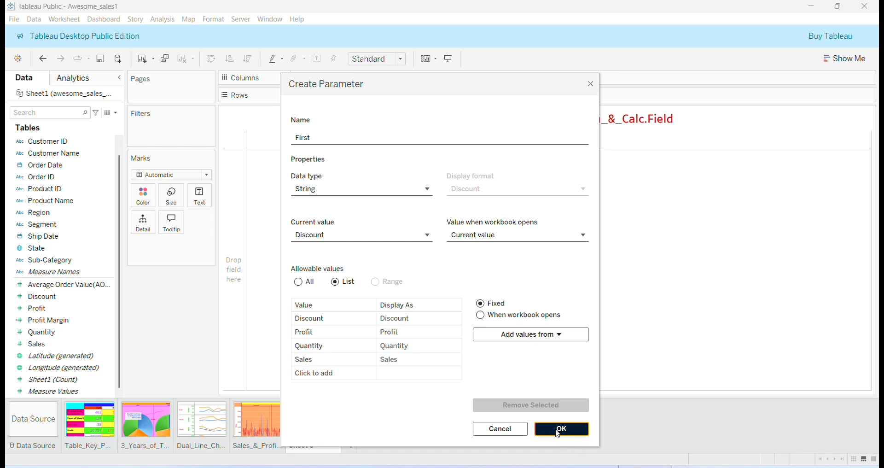
{"action": "left_click", "coordinate": [559, 432]}
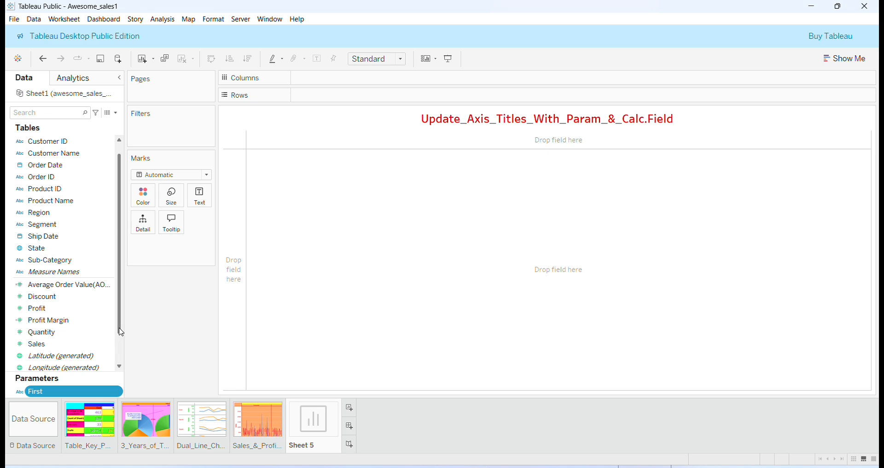
Start a new parameter and name it Second.
{"action": "scroll", "coordinate": [121, 333], "scroll_direction": "down", "scroll_amount": 1}
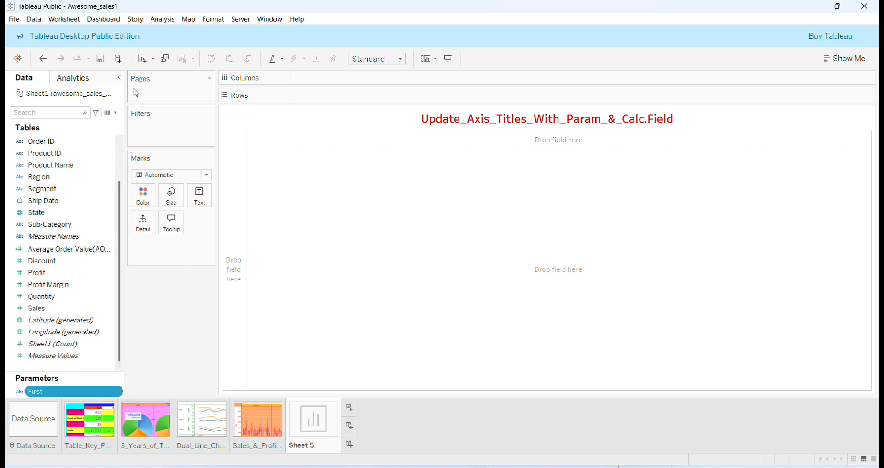
{"action": "left_click", "coordinate": [116, 113]}
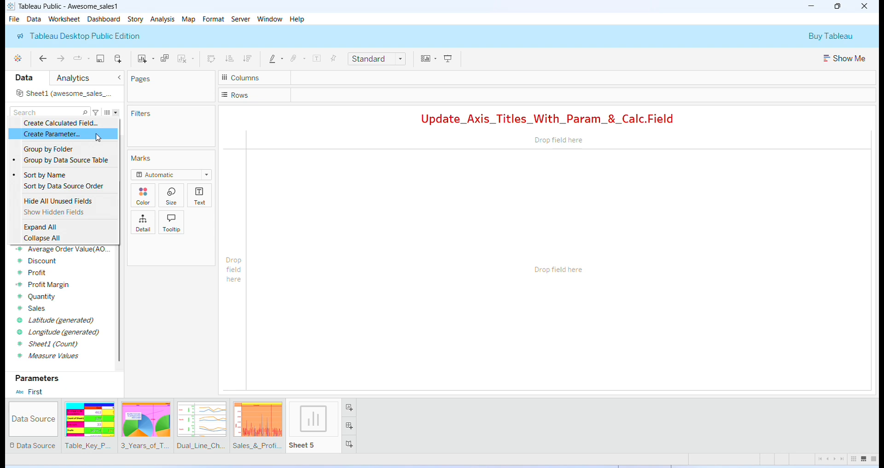
{"action": "left_click", "coordinate": [98, 137]}
{"action": "key", "text": "BackSpace"}
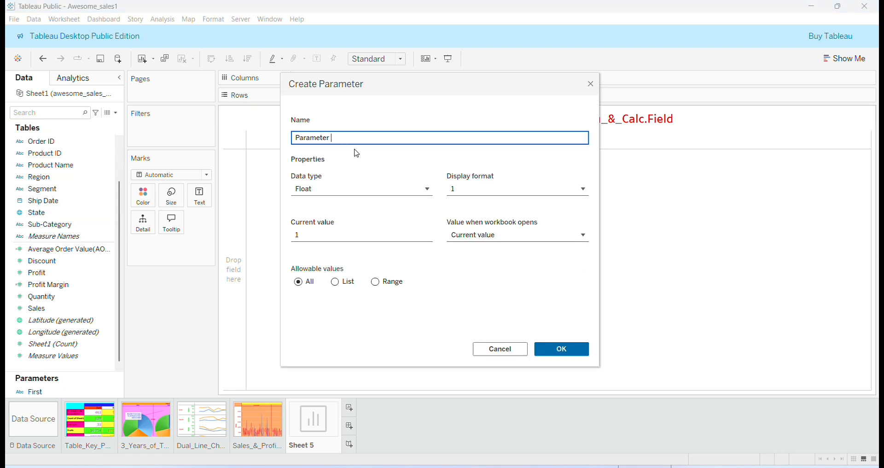
{"action": "key", "text": "BackSpace"}
{"action": "key", "text": "BackSpace"}
{"action": "key", "text": "BackSpace"}
{"action": "key", "text": "BackSpace"}
{"action": "key", "text": "BackSpace"}
{"action": "key", "text": "BackSpace"}
{"action": "key", "text": "BackSpace"}
{"action": "key", "text": "BackSpace"}
{"action": "key", "text": "BackSpace"}
{"action": "key", "text": "BackSpace"}
{"action": "type", "text": "Secon"}
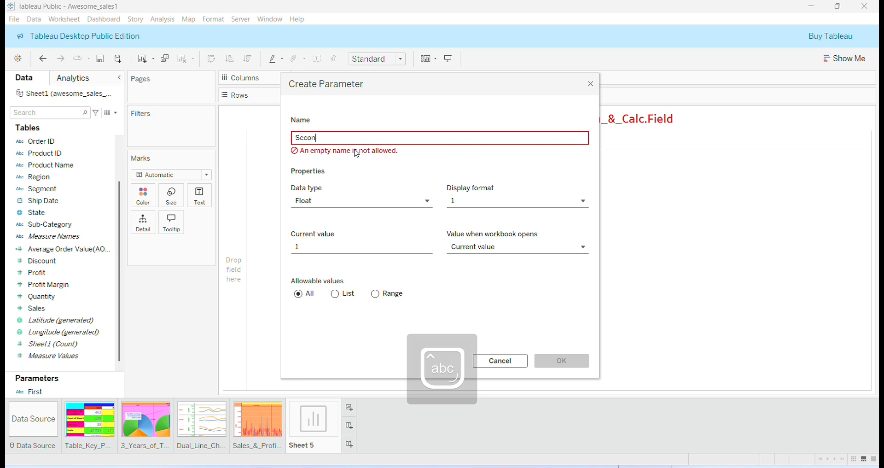
{"action": "type", "text": "d"}
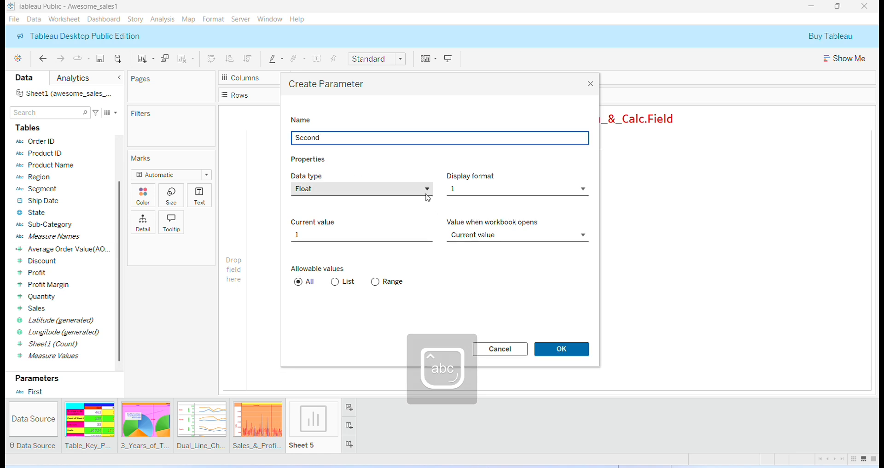
Set the Second parameter's data type to String and restrict its allowable values to a list.
{"action": "left_click", "coordinate": [425, 190]}
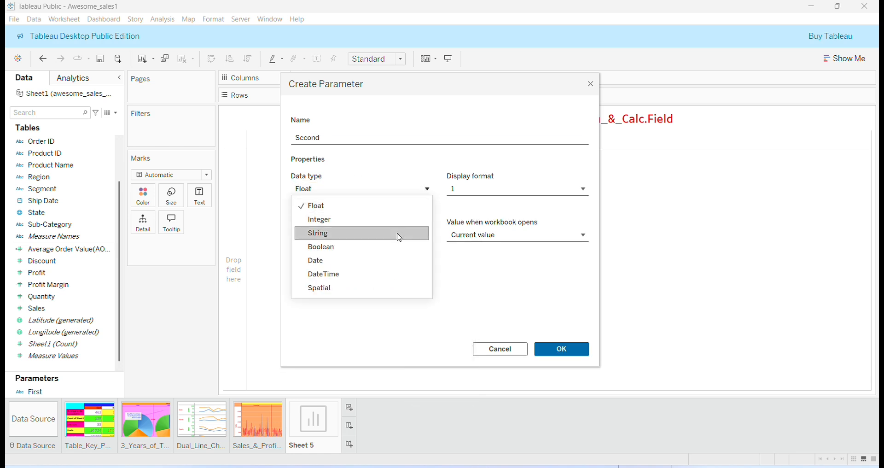
{"action": "left_click", "coordinate": [400, 238]}
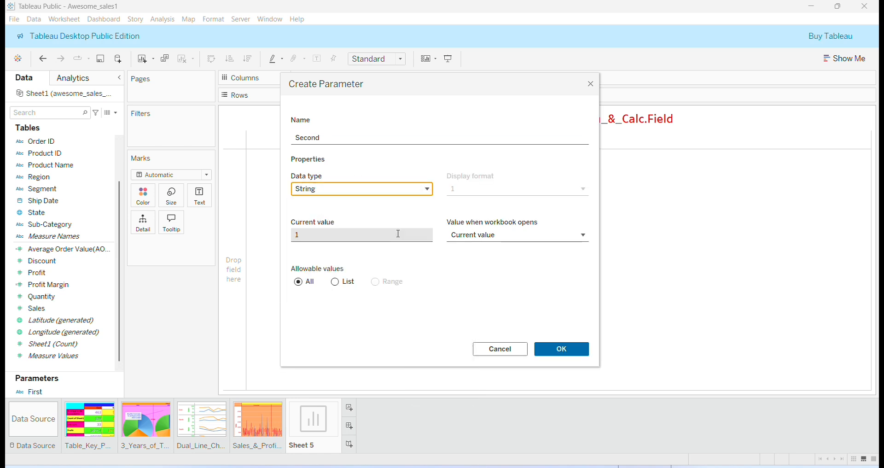
{"action": "left_click", "coordinate": [337, 282]}
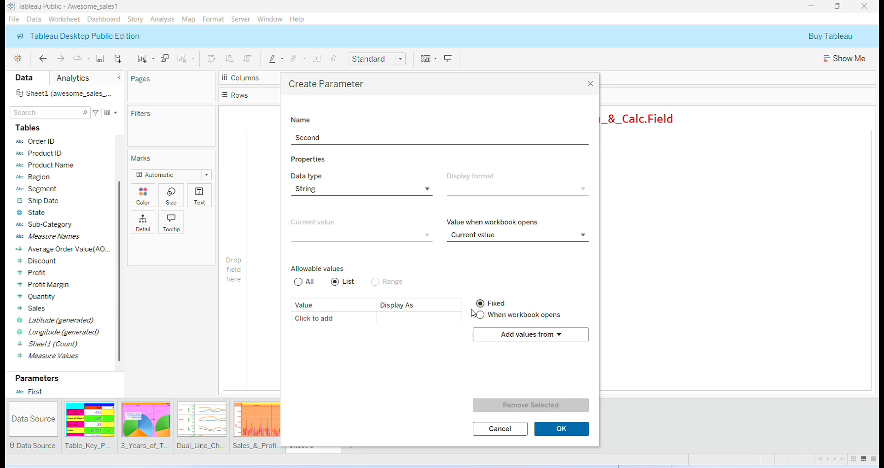
Add Discount, Profit, Quantity and Sales to the Second parameter's value list and finish creating the parameter.
{"action": "left_click", "coordinate": [312, 317]}
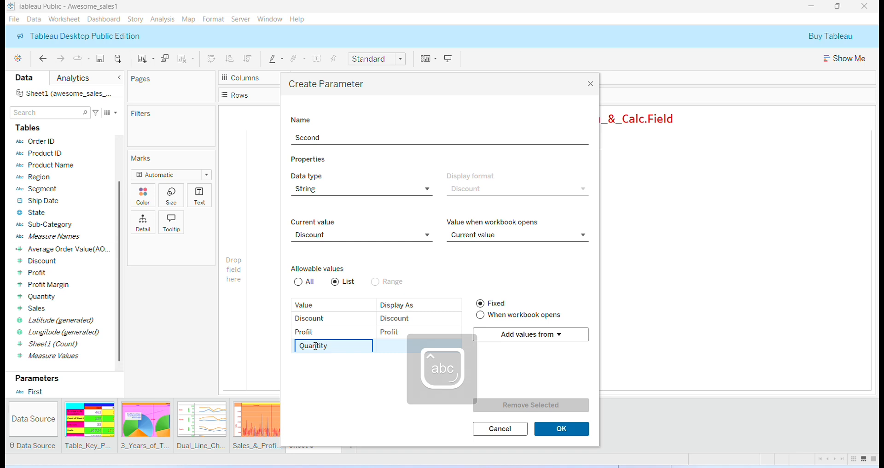
{"action": "key", "text": "Return"}
{"action": "left_click", "coordinate": [315, 361]}
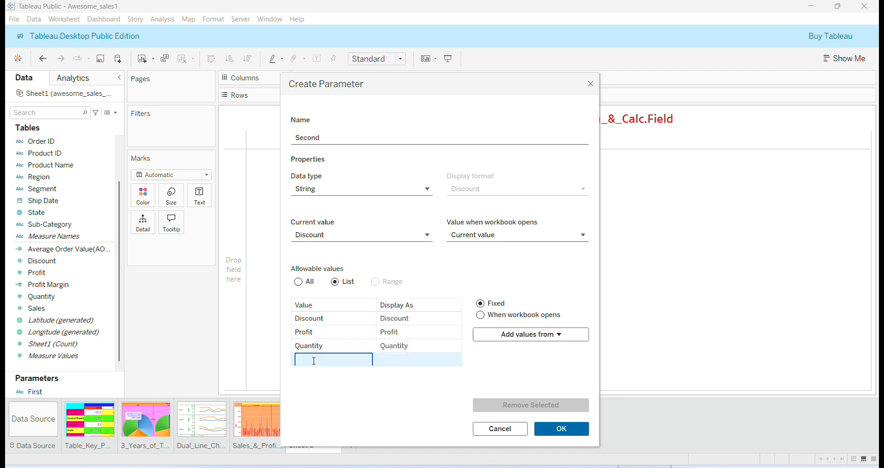
{"action": "type", "text": "Sales"}
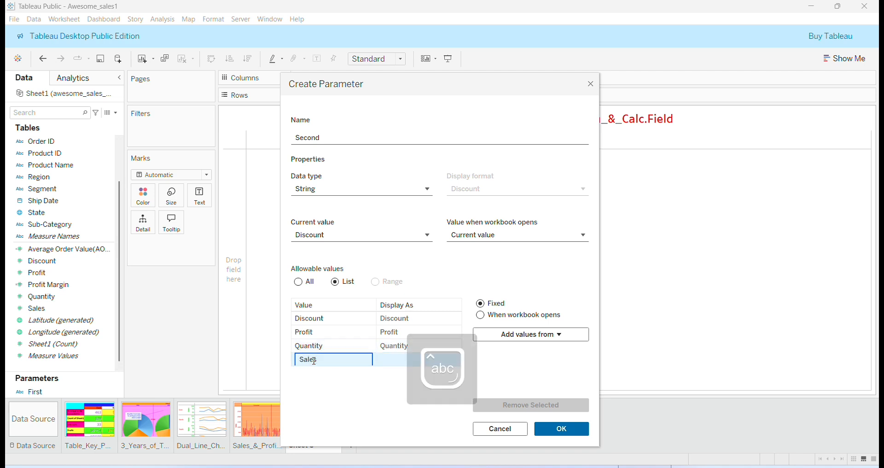
{"action": "key", "text": "Return"}
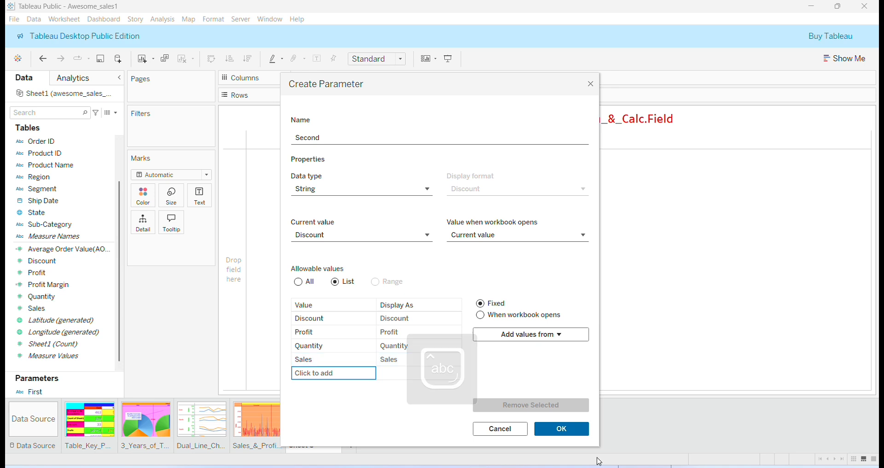
{"action": "left_click", "coordinate": [563, 428]}
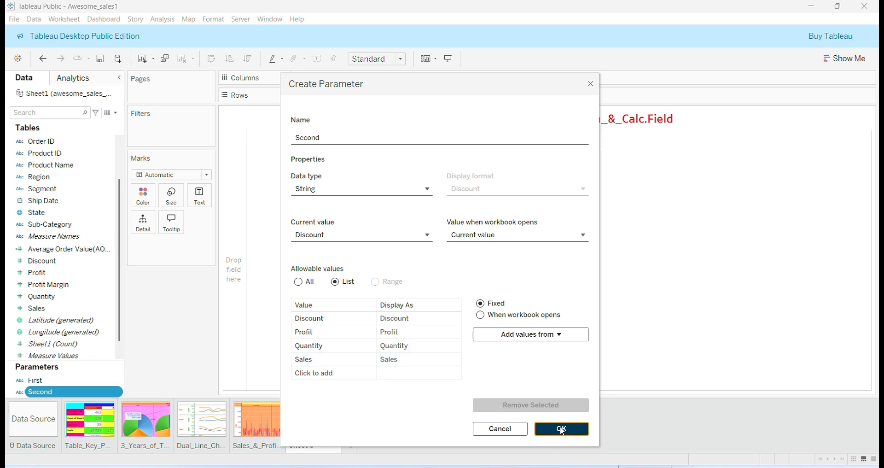
{"action": "left_click", "coordinate": [68, 382], "text": "ctrl"}
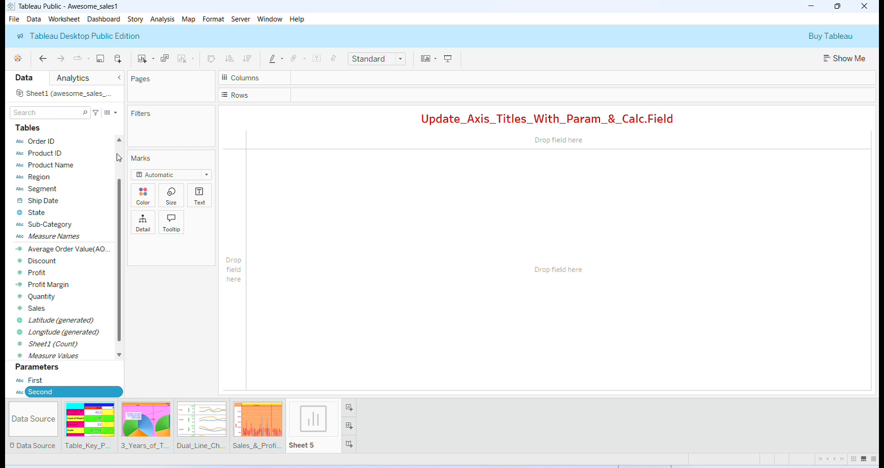
Create a calculated field named box1 with a CASE [First] formula returning the matching Discount, Profit, Quantity or Sales field.
{"action": "left_click", "coordinate": [116, 113]}
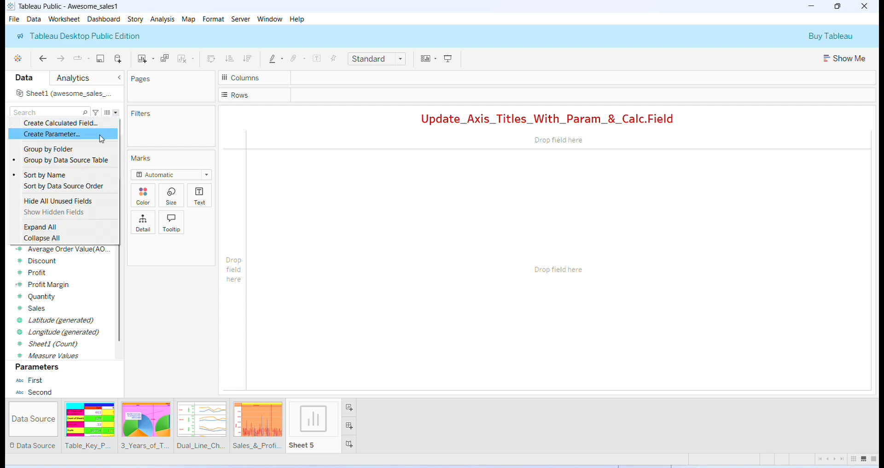
{"action": "left_click", "coordinate": [93, 123]}
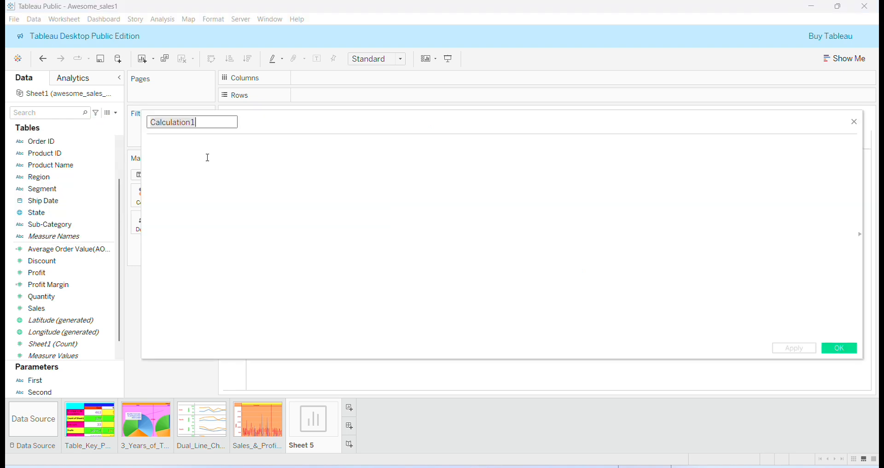
{"action": "type", "text": "box1"}
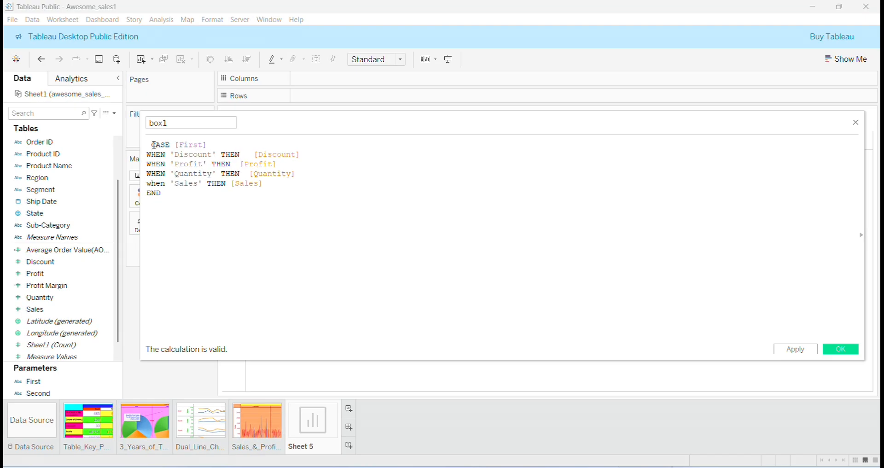
{"action": "key", "text": "BackSpace"}
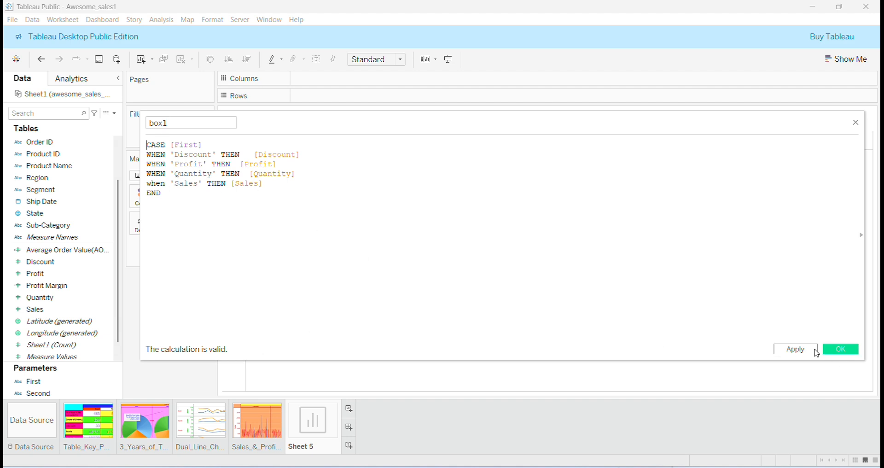
{"action": "left_click", "coordinate": [795, 350]}
{"action": "left_click", "coordinate": [840, 349]}
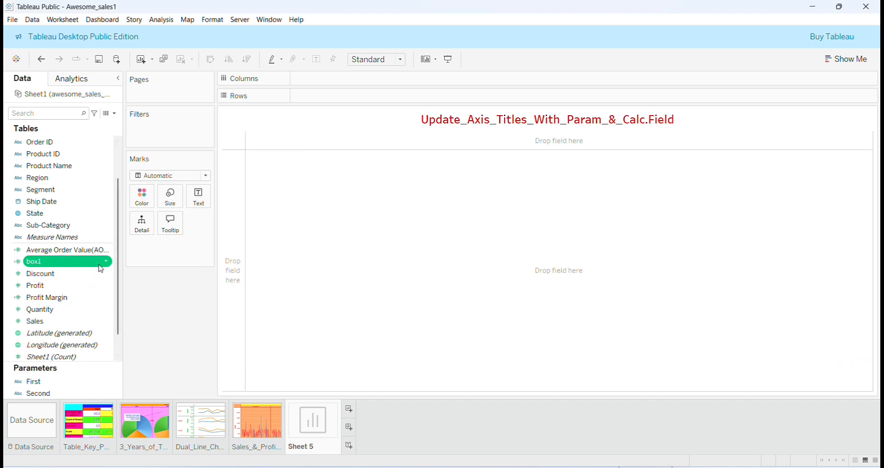
Start a calculated field named box2 and enter the same CASE [First] formula used for box1.
{"action": "left_click", "coordinate": [115, 114]}
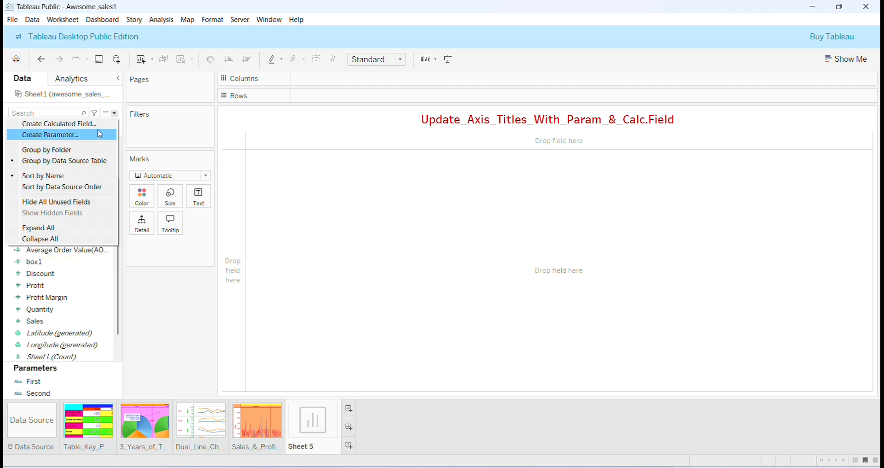
{"action": "left_click", "coordinate": [98, 124]}
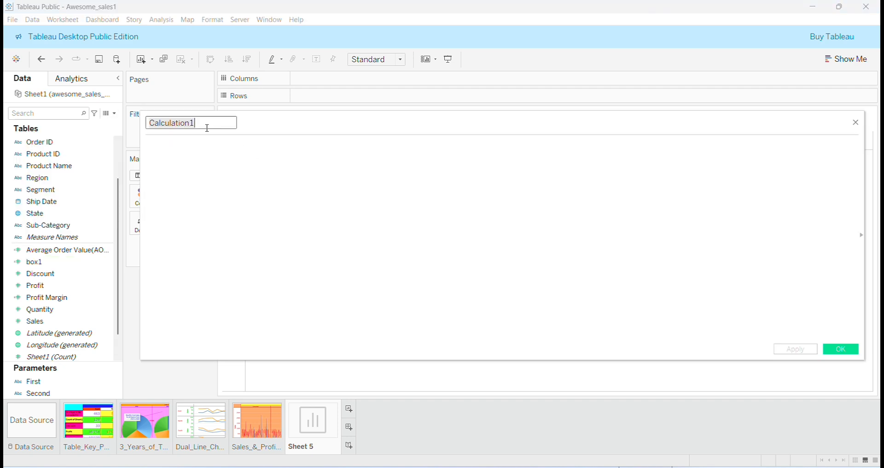
{"action": "type", "text": "box2"}
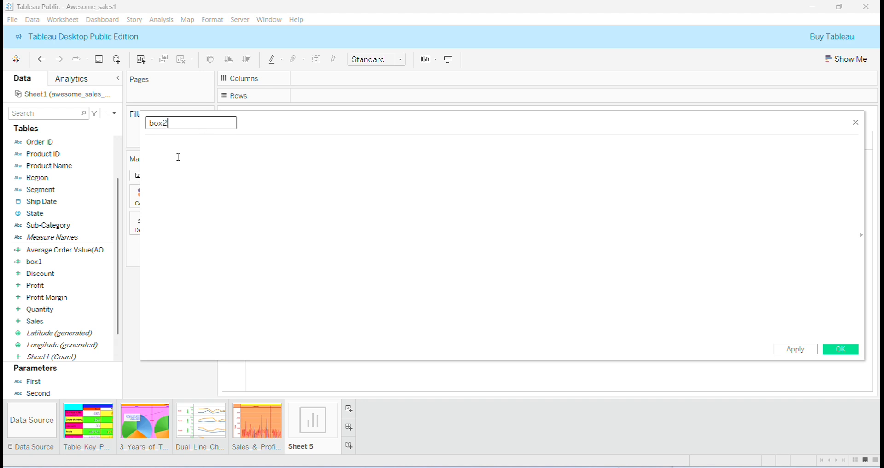
{"action": "left_click", "coordinate": [155, 151]}
{"action": "type", "text": "CASE [First] WHEN 'Discount' THEN   [Discount] WHEN 'Profit' THEN  [Profit] WHEN 'Quantity' THEN  [Quantity] when 'Sales' THEN [Sales] END"}
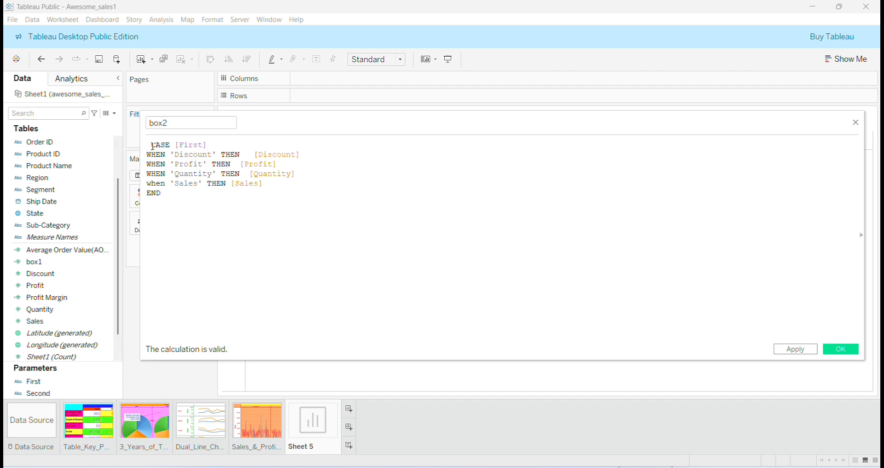
Remove the leading space from the box2 formula, make its CASE use the Second parameter, and save the field.
{"action": "left_click", "coordinate": [153, 146]}
{"action": "key", "text": "BackSpace"}
{"action": "left_click", "coordinate": [200, 145]}
{"action": "key", "text": "BackSpace"}
{"action": "key", "text": "BackSpace"}
{"action": "key", "text": "BackSpace"}
{"action": "key", "text": "BackSpace"}
{"action": "key", "text": "BackSpace"}
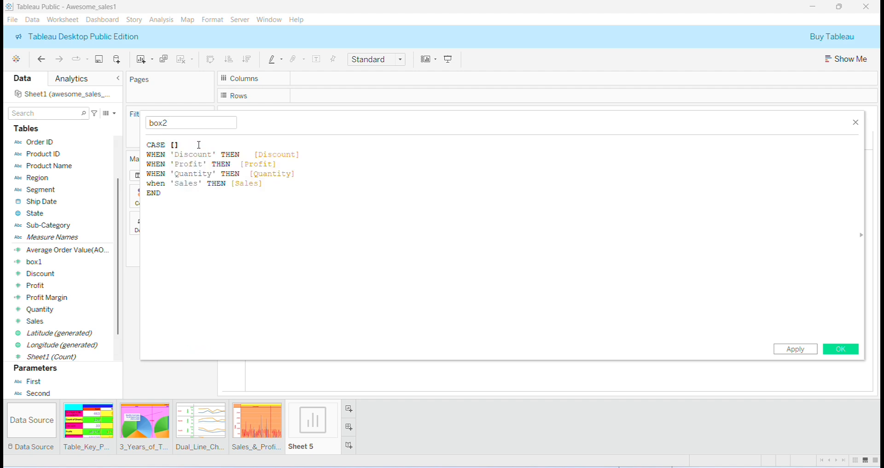
{"action": "type", "text": "Second"}
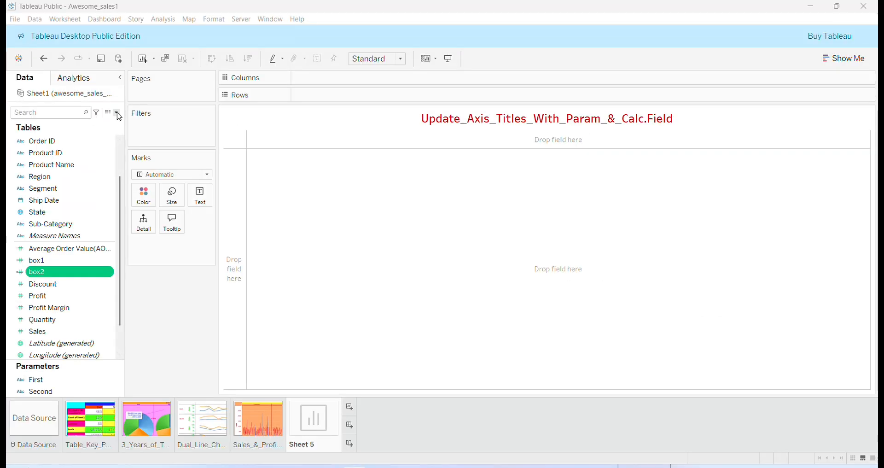
Start a new calculated field and name it x_Axis_Title.
{"action": "left_click", "coordinate": [117, 113]}
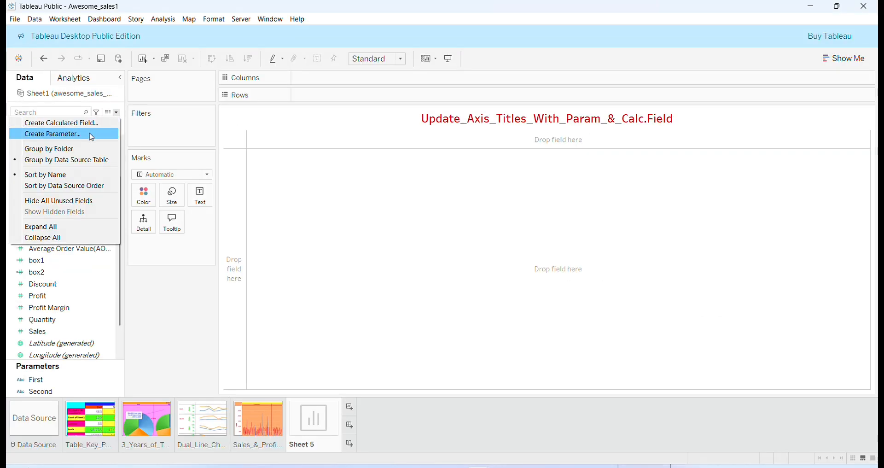
{"action": "left_click", "coordinate": [92, 124]}
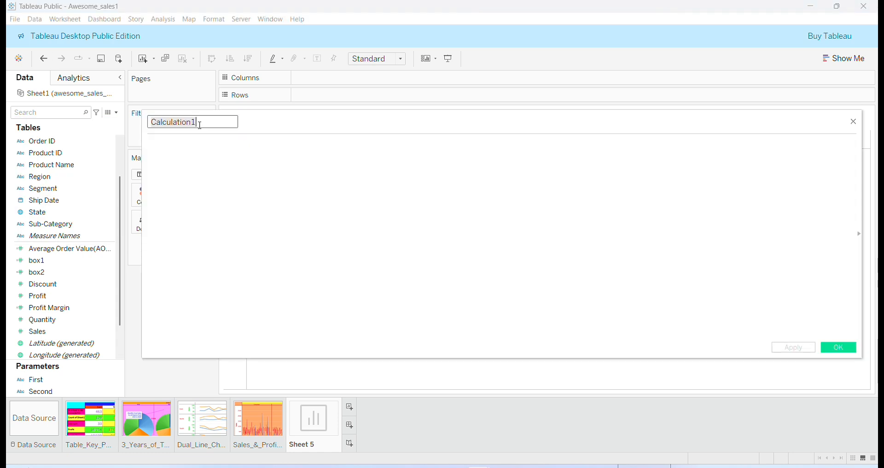
{"action": "key", "text": "BackSpace"}
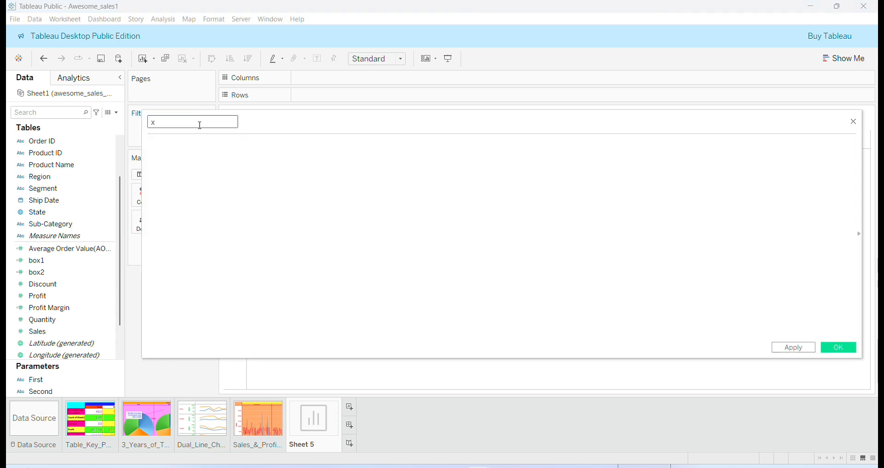
{"action": "type", "text": "x_Axis_Ti"}
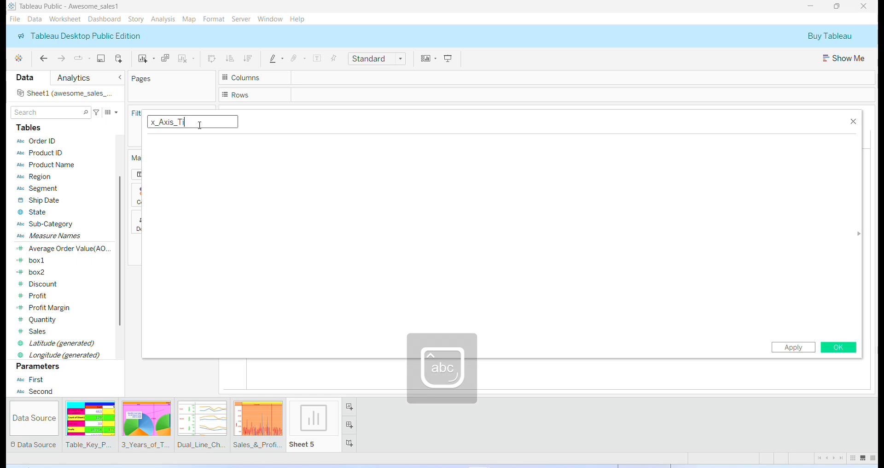
{"action": "type", "text": "tle"}
Enter a CASE [First] formula returning 'Discount', 'Profit', 'Quantity' or 'Sales' as text, ELSE NULL, and save the x_Axis_Title field.
{"action": "left_click", "coordinate": [154, 152]}
{"action": "type", "text": "CASE [First] WHEN 'Discount' THEN 'Discount' WHEN 'Profit' THEN 'Profit' WHEN 'Quantity' THEN 'Quantity' WHEN 'Sales' THEN 'Sales' ELSE NULL END"}
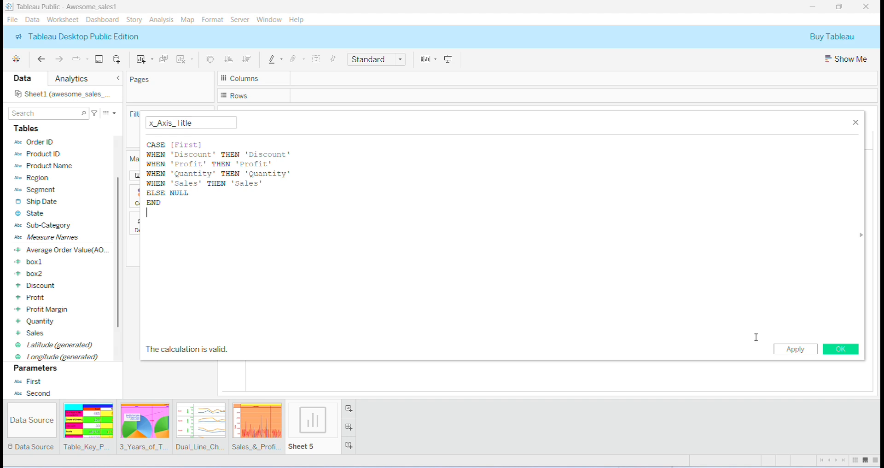
{"action": "left_click", "coordinate": [813, 351]}
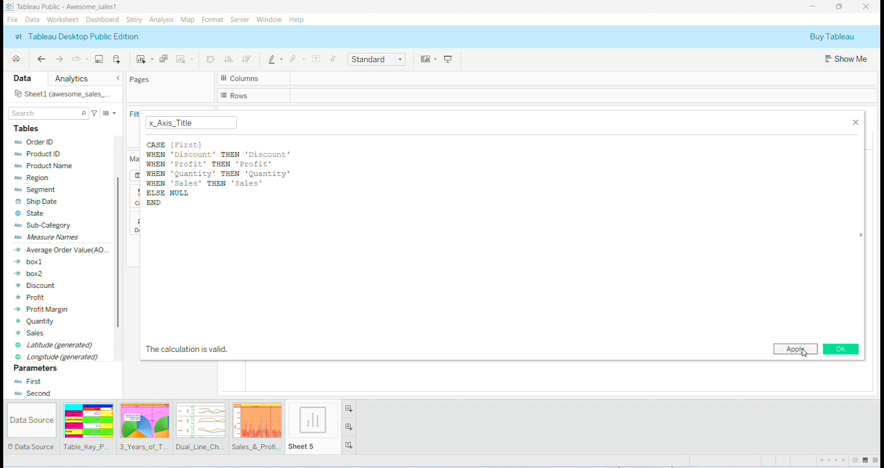
{"action": "left_click", "coordinate": [839, 351]}
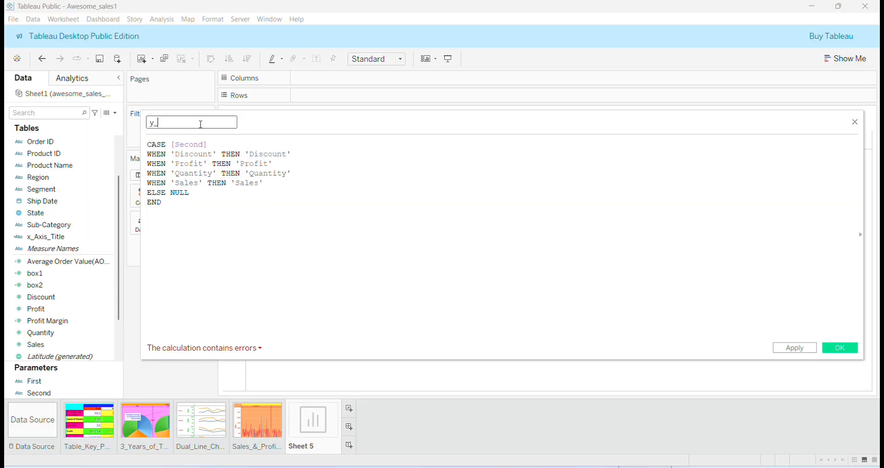
Name the calculated field holding the CASE [Second] text formula y_Axis_Title and apply it.
{"action": "key", "text": "Caps_Lock"}
{"action": "type", "text": "A"}
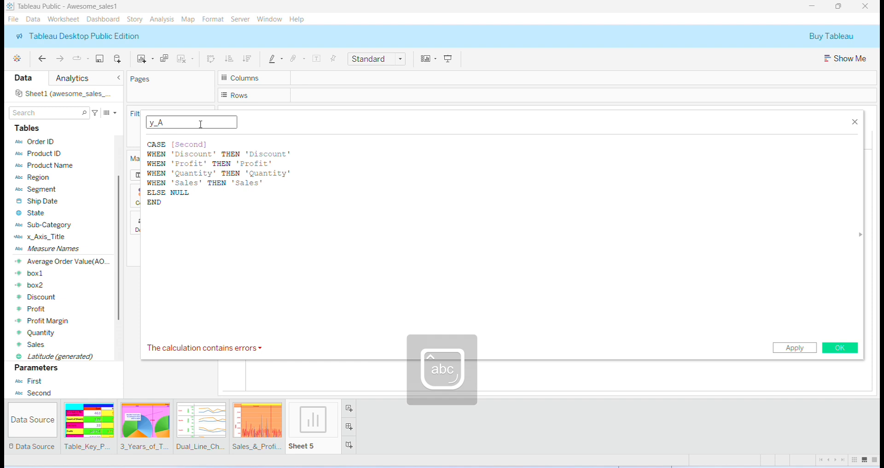
{"action": "type", "text": "xis_Title"}
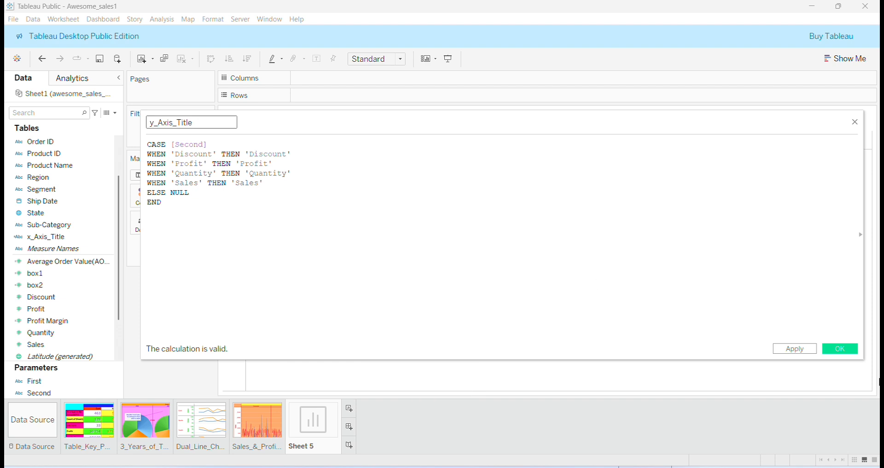
{"action": "left_click", "coordinate": [794, 351]}
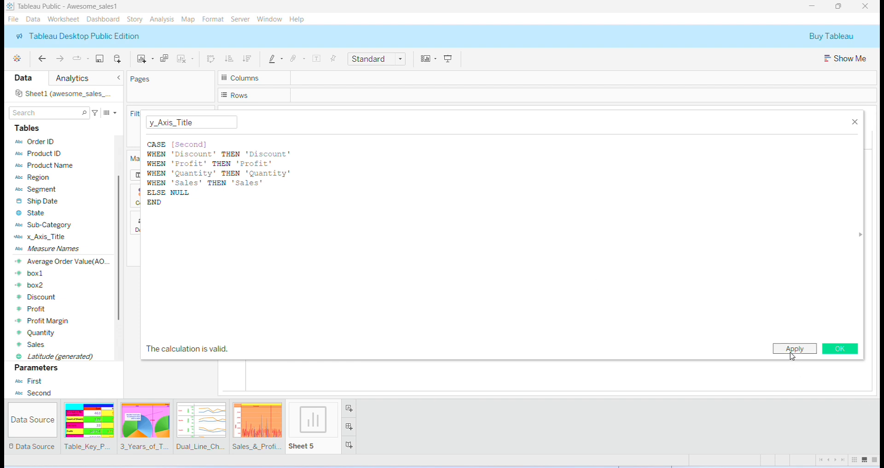
Close the y_Axis_Title calculation with its formula kept, and save the workbook.
{"action": "left_click", "coordinate": [831, 354]}
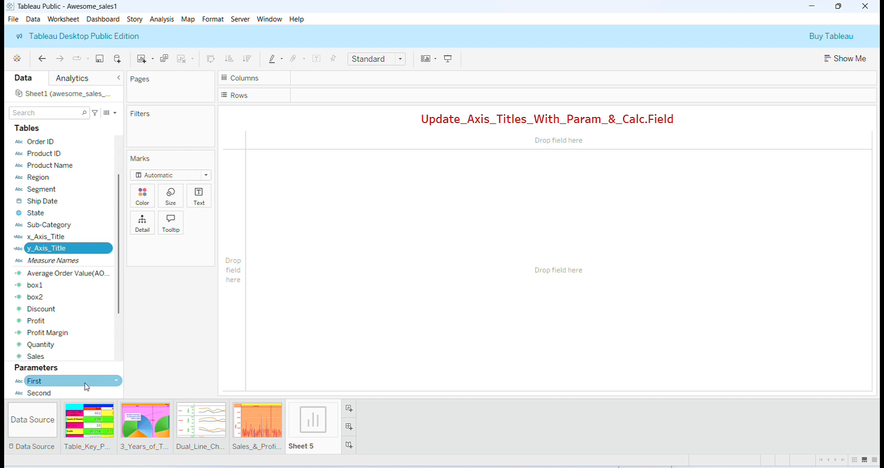
{"action": "left_click", "coordinate": [12, 19]}
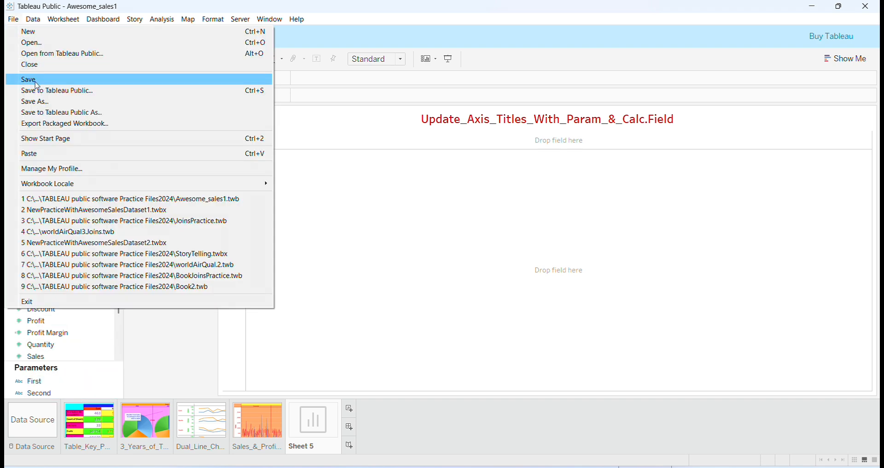
{"action": "left_click", "coordinate": [34, 79]}
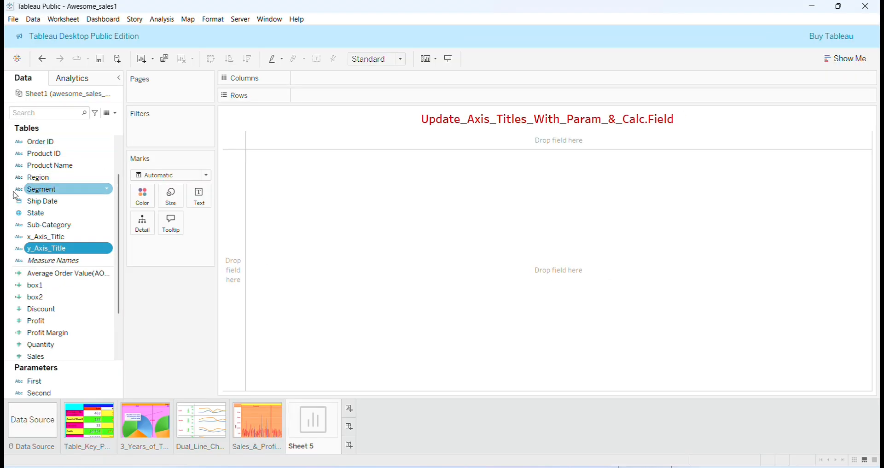
Add Region as a filter with all four regions selected, and show the filter on the sheet.
{"action": "left_click_drag", "start_coordinate": [36, 183], "coordinate": [137, 132]}
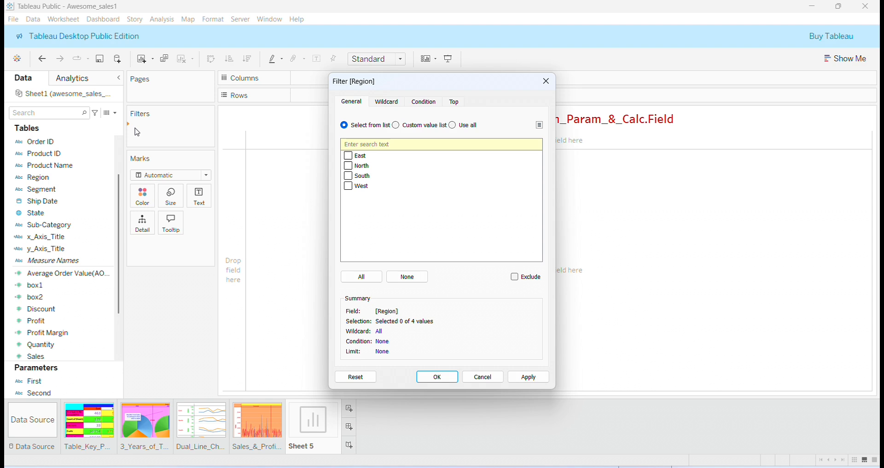
{"action": "left_click", "coordinate": [362, 278]}
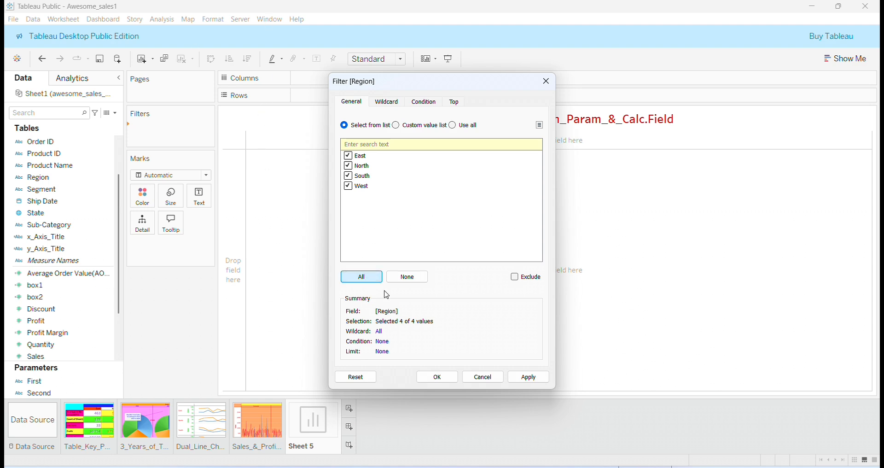
{"action": "left_click", "coordinate": [438, 379]}
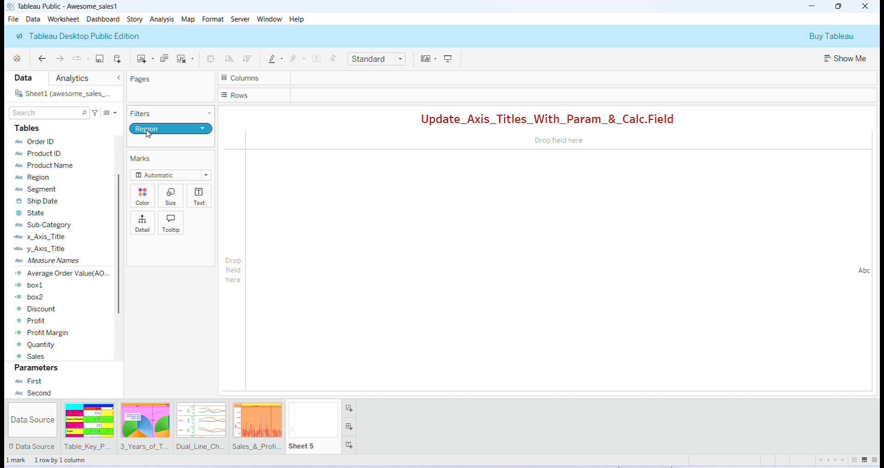
{"action": "left_click", "coordinate": [203, 129]}
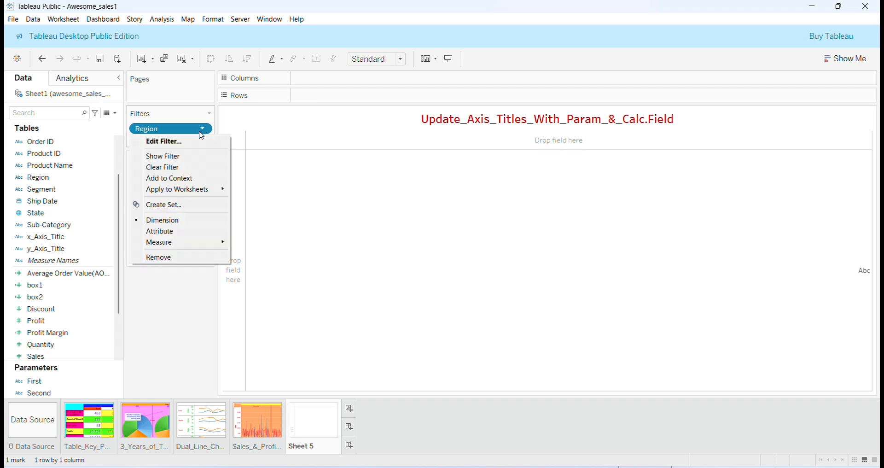
{"action": "left_click", "coordinate": [188, 158]}
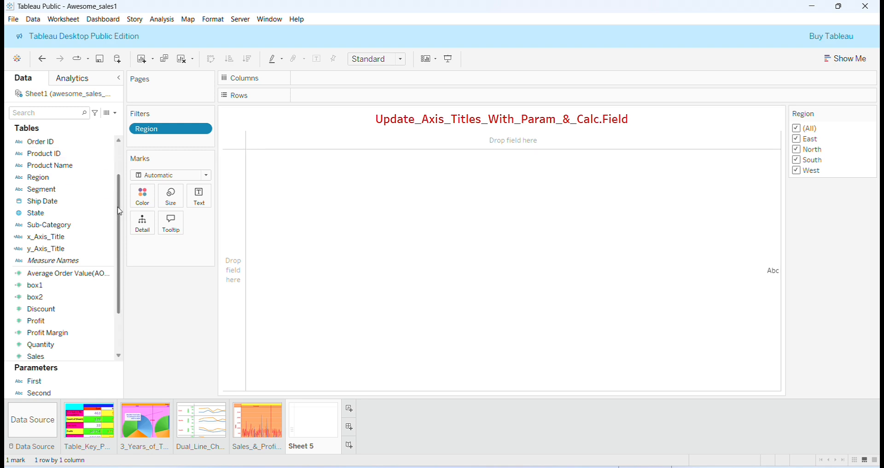
Colour the marks by Region and add Customer Name as a detail on the marks.
{"action": "left_click_drag", "start_coordinate": [70, 184], "coordinate": [147, 203]}
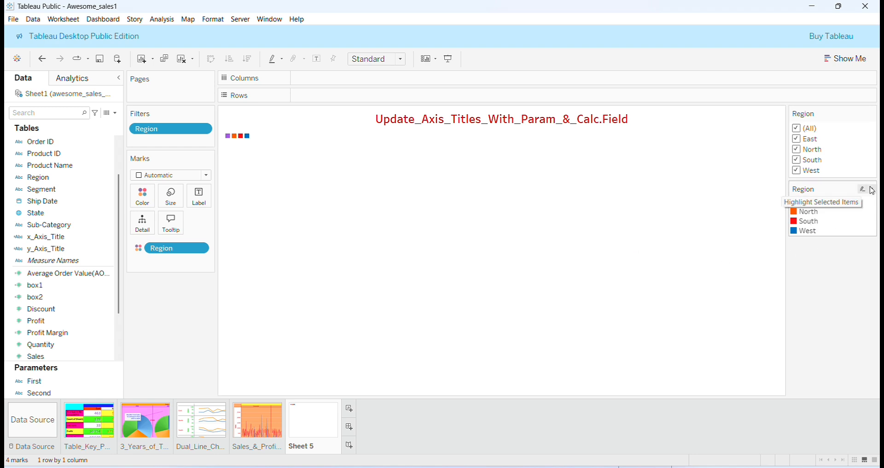
{"action": "left_click", "coordinate": [874, 190]}
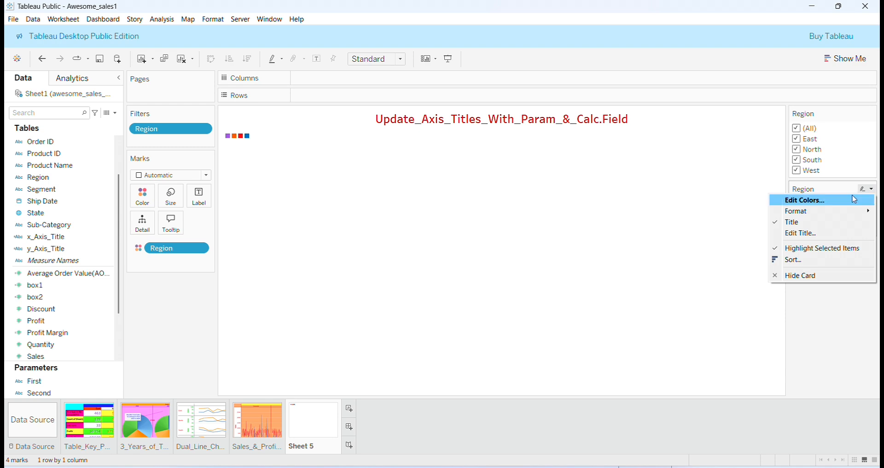
{"action": "left_click", "coordinate": [614, 258]}
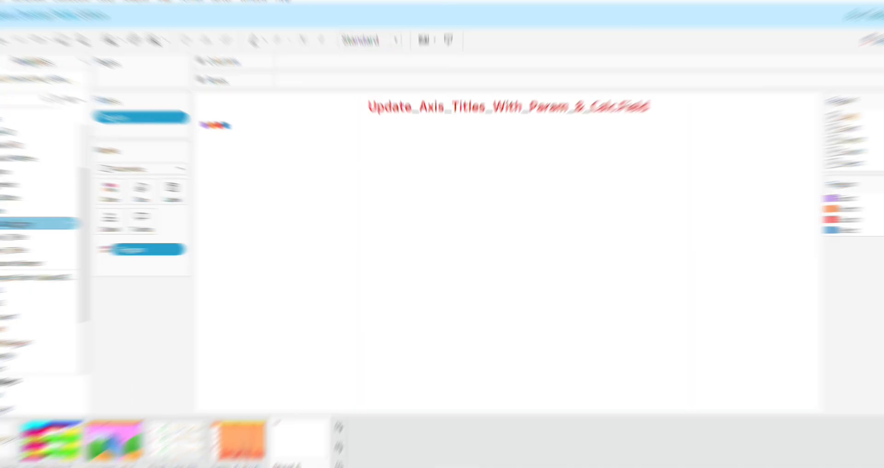
{"action": "scroll", "coordinate": [120, 188], "scroll_direction": "up", "scroll_amount": 2}
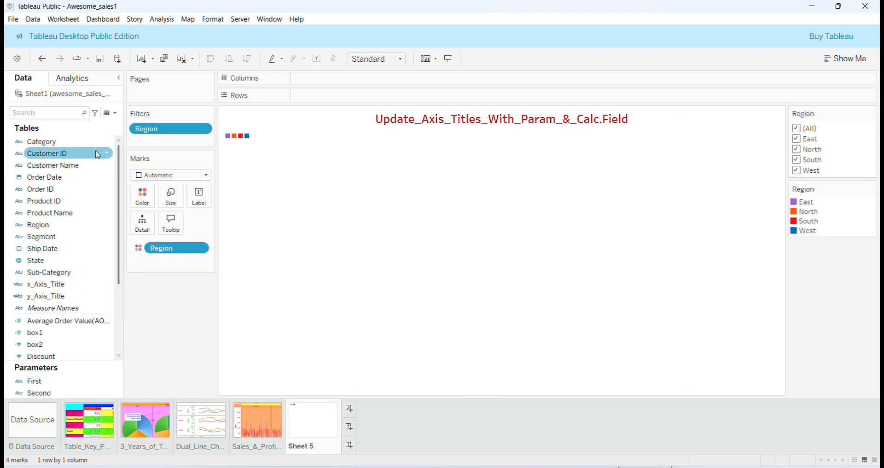
{"action": "left_click_drag", "start_coordinate": [84, 170], "coordinate": [190, 267]}
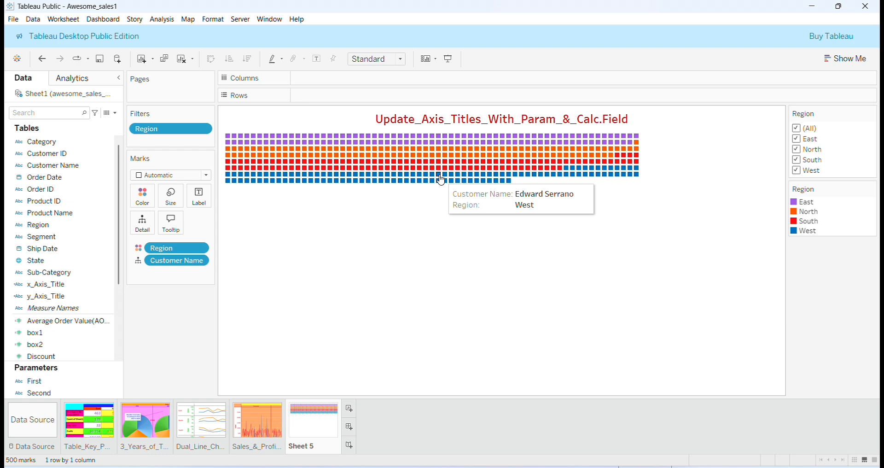
Show the First and Second parameter controls on the sheet, setting First to Quantity and Second to Sales.
{"action": "right_click", "coordinate": [117, 381]}
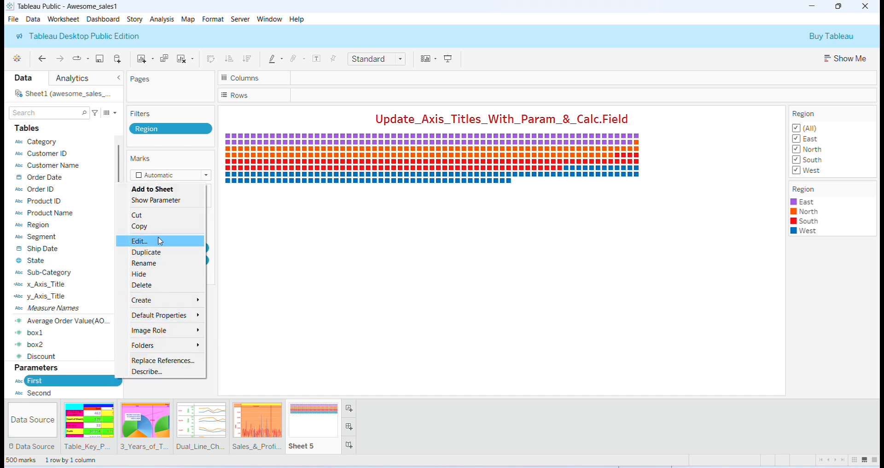
{"action": "left_click", "coordinate": [165, 201]}
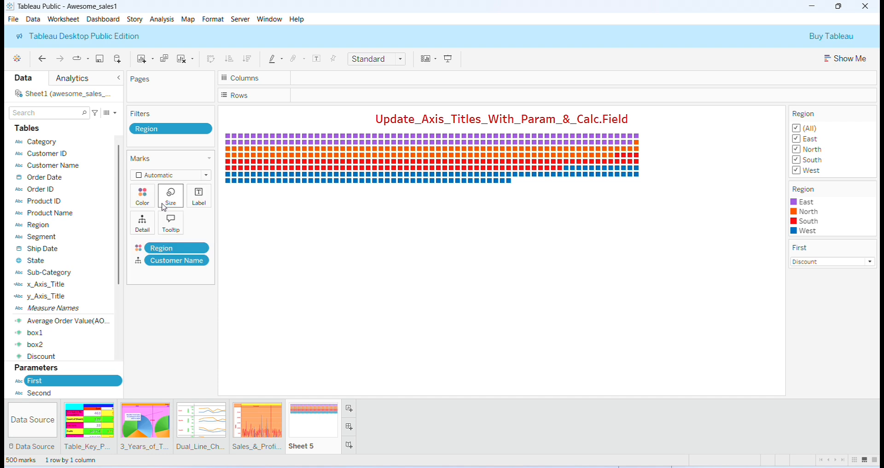
{"action": "right_click", "coordinate": [117, 396]}
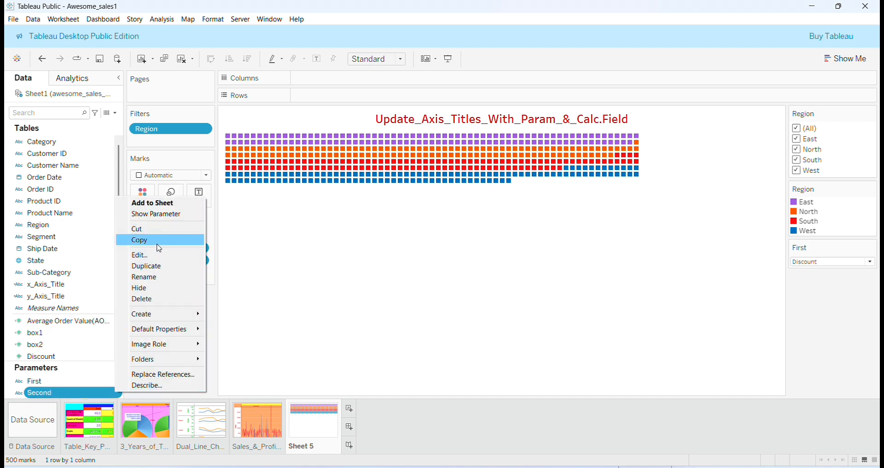
{"action": "left_click", "coordinate": [157, 214]}
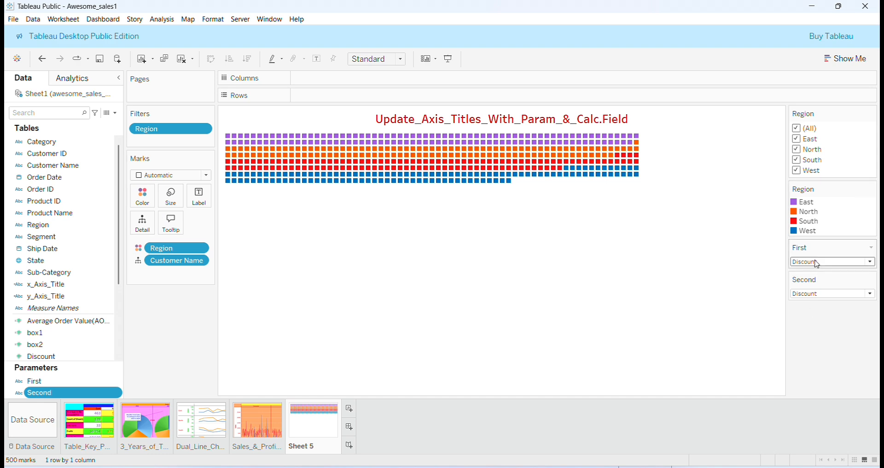
{"action": "left_click", "coordinate": [869, 262]}
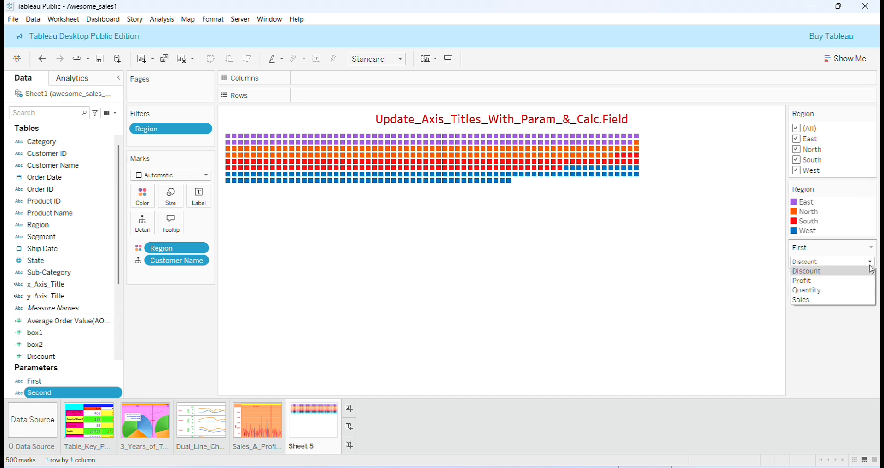
{"action": "left_click", "coordinate": [852, 290]}
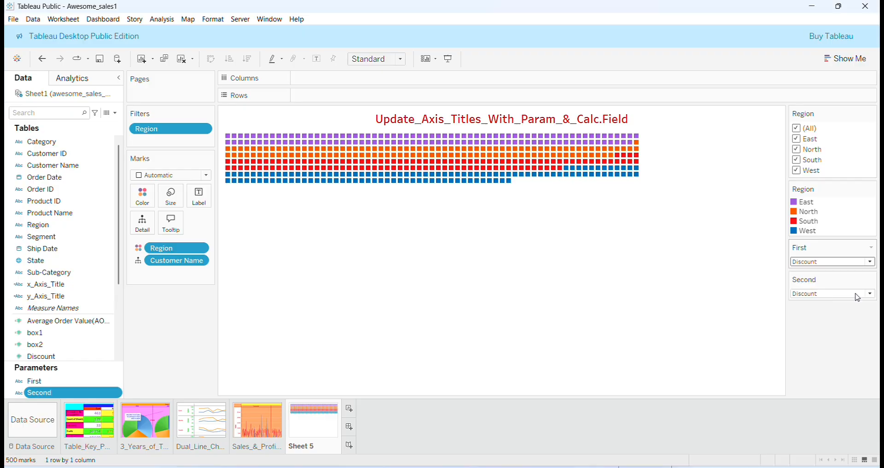
Change the mark type to Line and fit the worksheet to Entire View.
{"action": "left_click", "coordinate": [206, 176]}
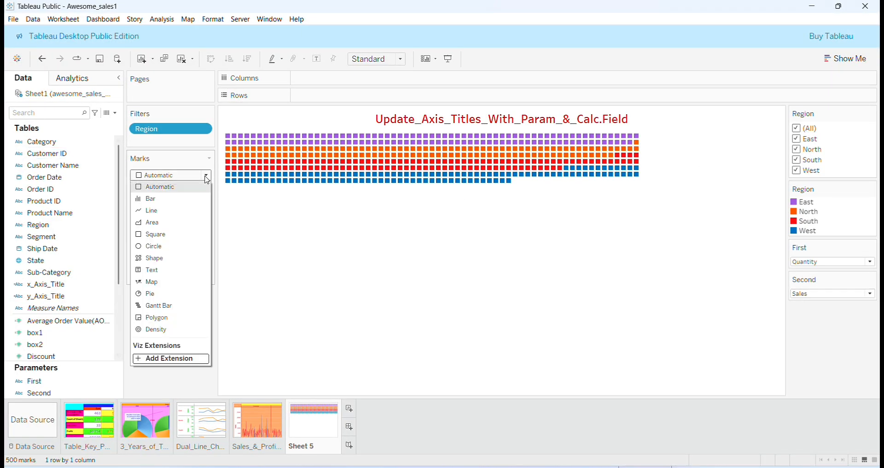
{"action": "left_click", "coordinate": [186, 210]}
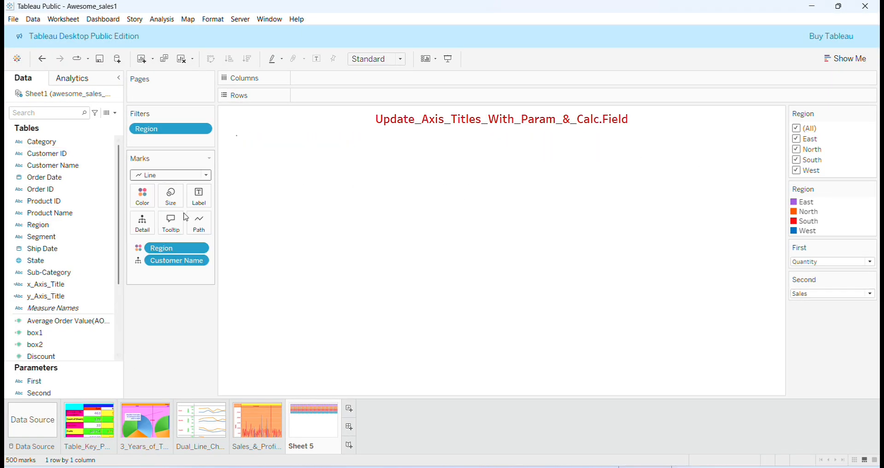
{"action": "left_click", "coordinate": [400, 64]}
{"action": "left_click", "coordinate": [388, 110]}
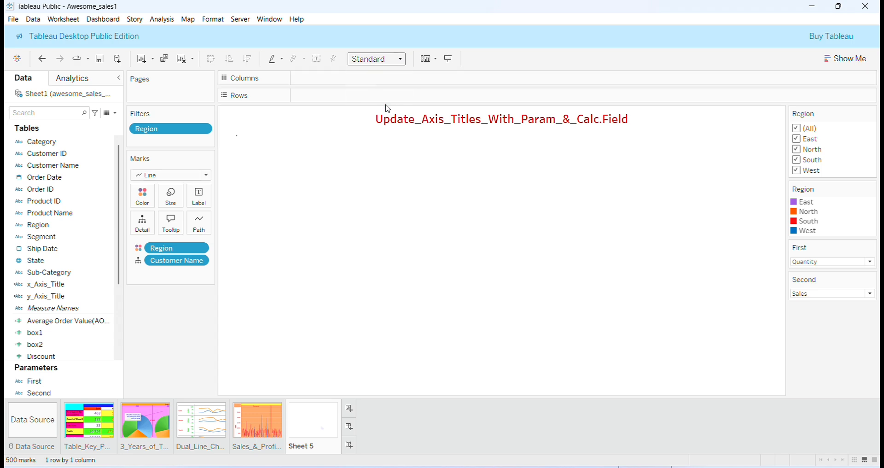
Place x_Axis_Title and the sum of box1 on Columns, and y_Axis_Title and the sum of box2 on Rows.
{"action": "left_click_drag", "start_coordinate": [69, 284], "coordinate": [346, 82]}
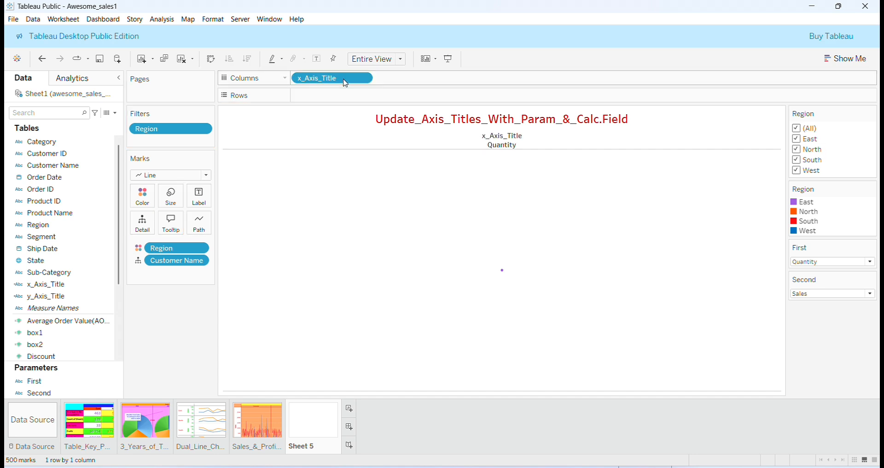
{"action": "left_click", "coordinate": [83, 297]}
{"action": "left_click_drag", "start_coordinate": [84, 297], "coordinate": [355, 98]}
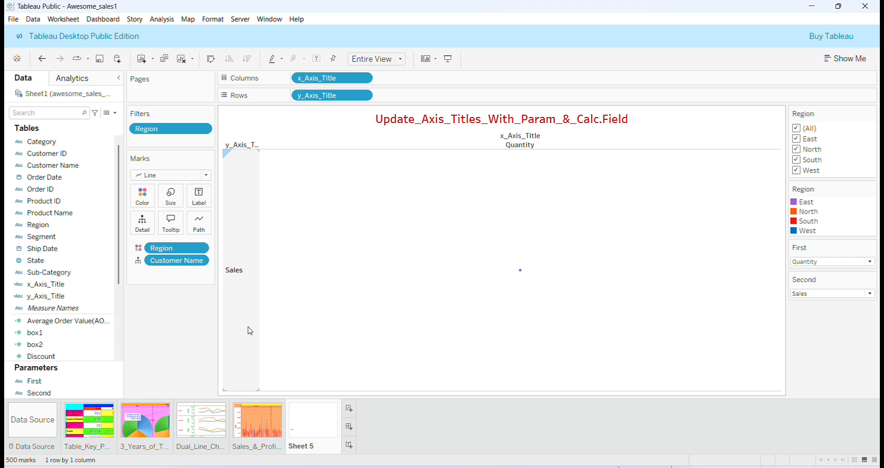
{"action": "left_click_drag", "start_coordinate": [92, 344], "coordinate": [445, 83]}
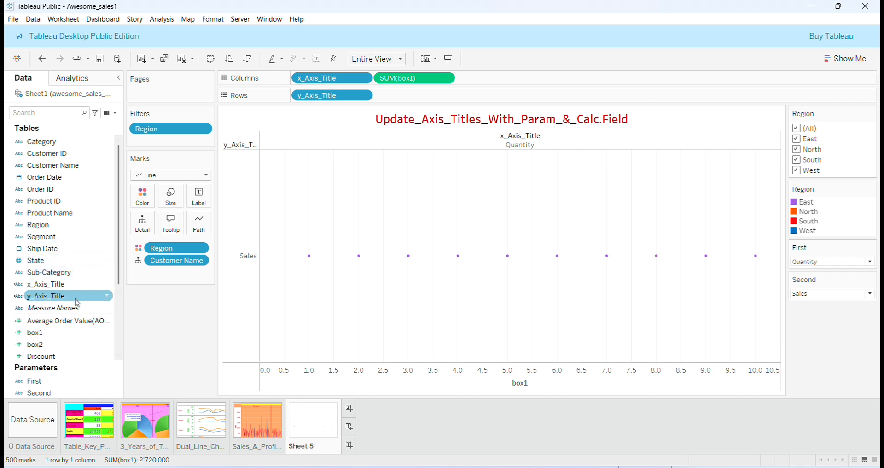
{"action": "left_click_drag", "start_coordinate": [64, 344], "coordinate": [433, 95]}
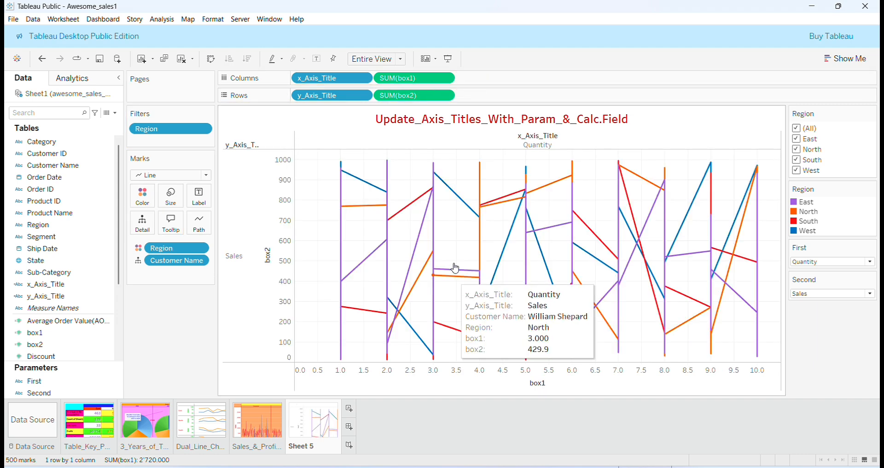
{"action": "mouse_move", "coordinate": [378, 255]}
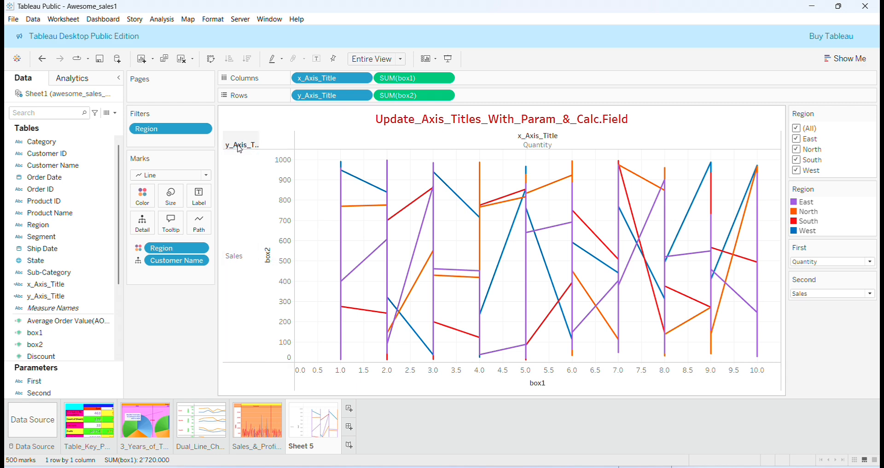
Test the axis titles by switching First through Profit, Quantity and Sales and Second to Quantity, returning to Quantity and Sales.
{"action": "left_click", "coordinate": [870, 262]}
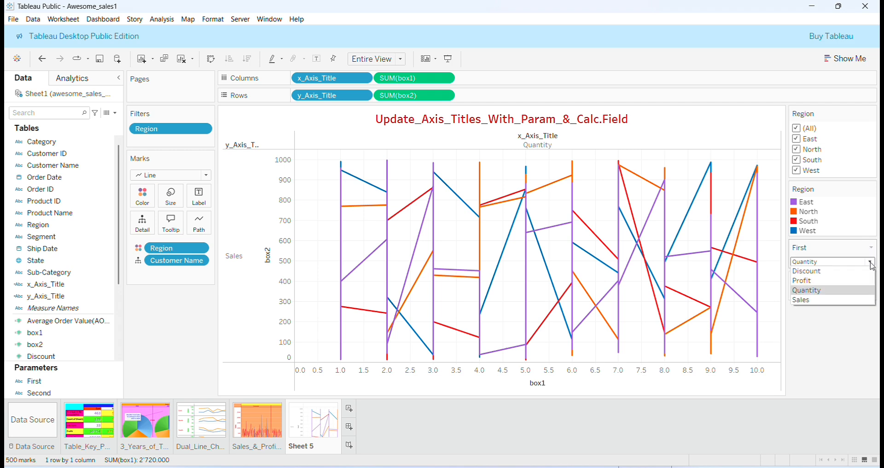
{"action": "left_click", "coordinate": [848, 282]}
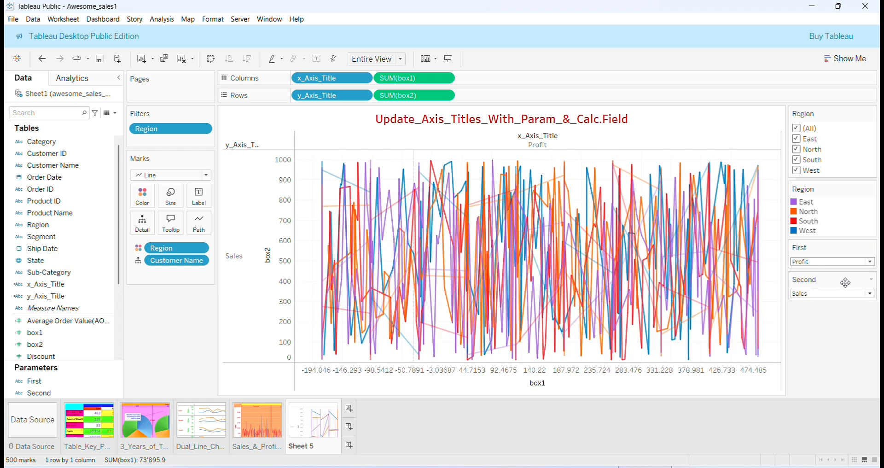
{"action": "left_click", "coordinate": [869, 263]}
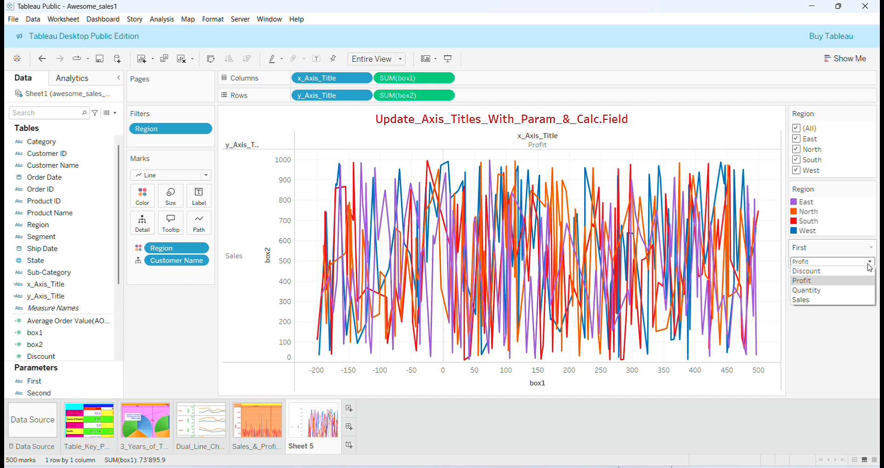
{"action": "left_click", "coordinate": [868, 263]}
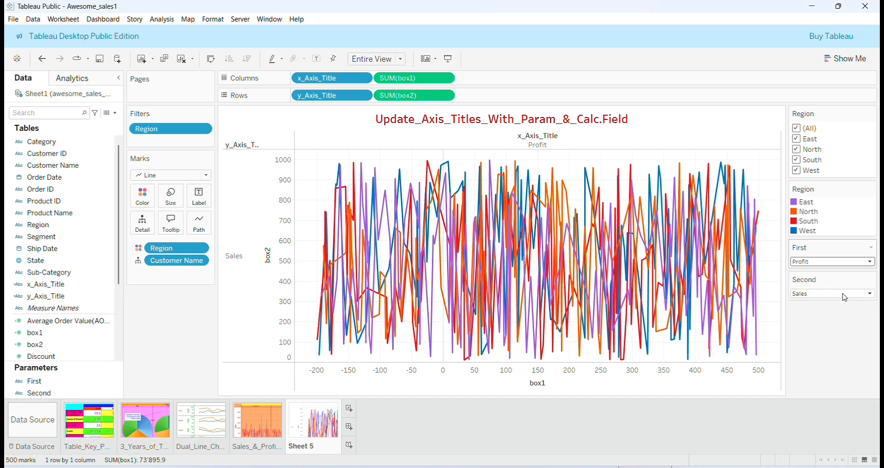
{"action": "left_click", "coordinate": [873, 263]}
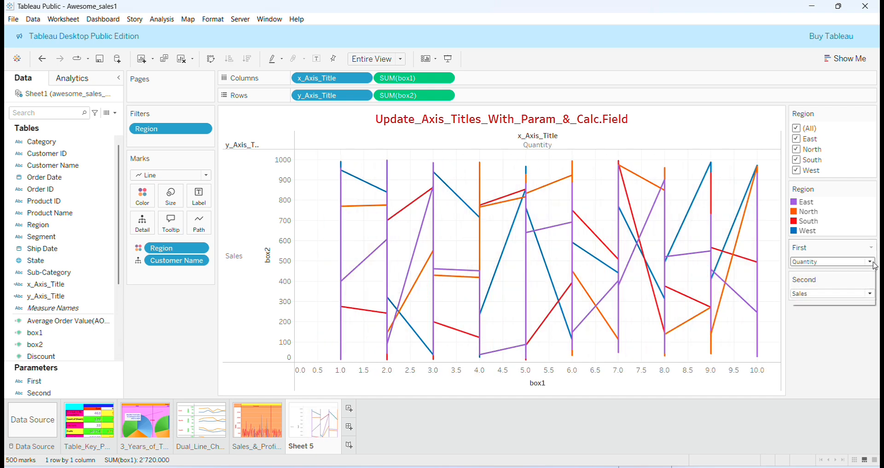
{"action": "left_click", "coordinate": [848, 299]}
{"action": "left_click", "coordinate": [864, 293]}
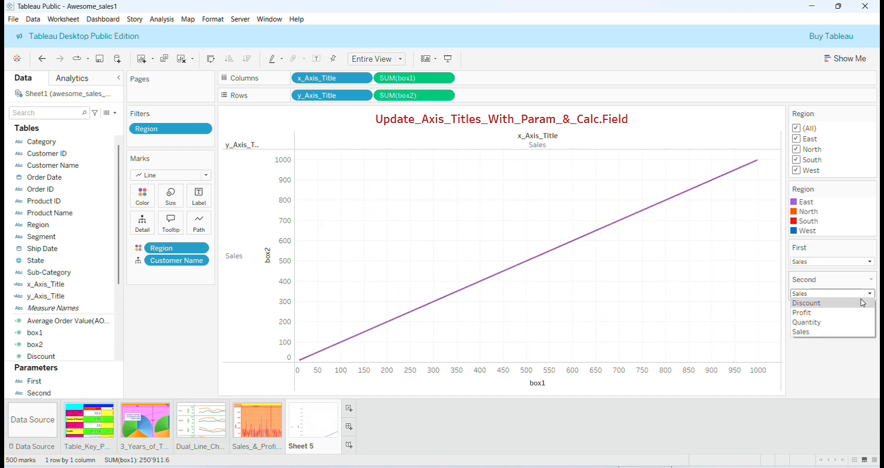
{"action": "left_click", "coordinate": [843, 325]}
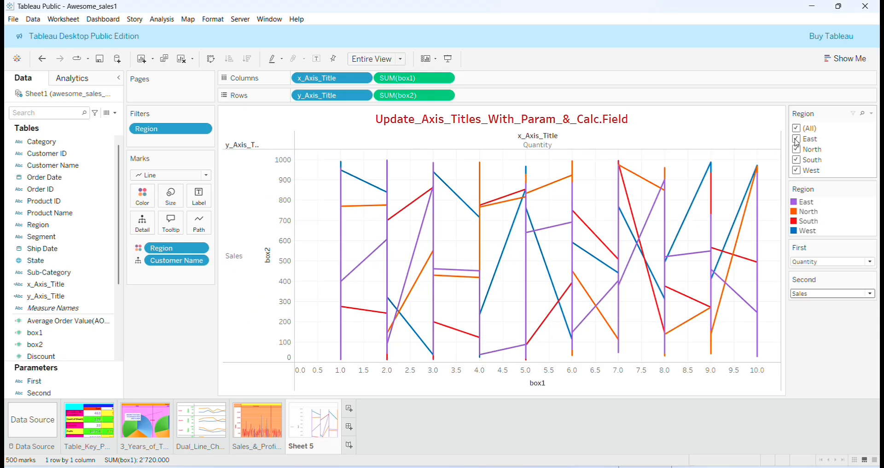
Test the Region filter by excluding East, North and South in turn, and restore all regions.
{"action": "left_click", "coordinate": [797, 141]}
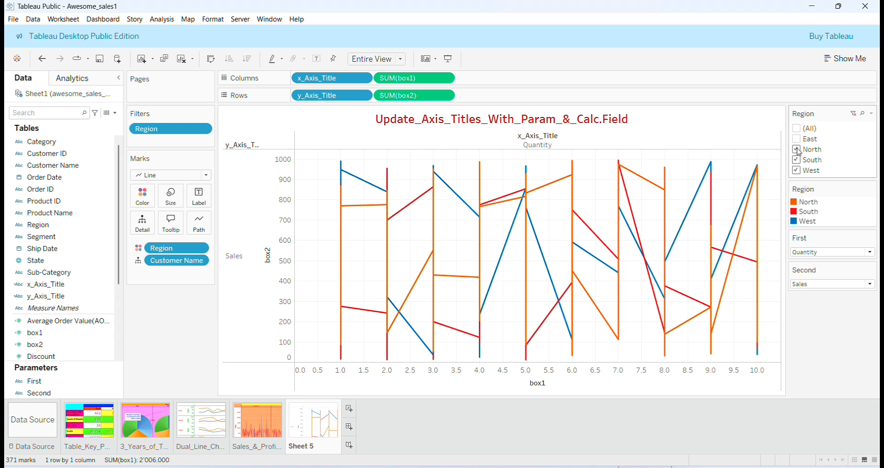
{"action": "left_click", "coordinate": [797, 150]}
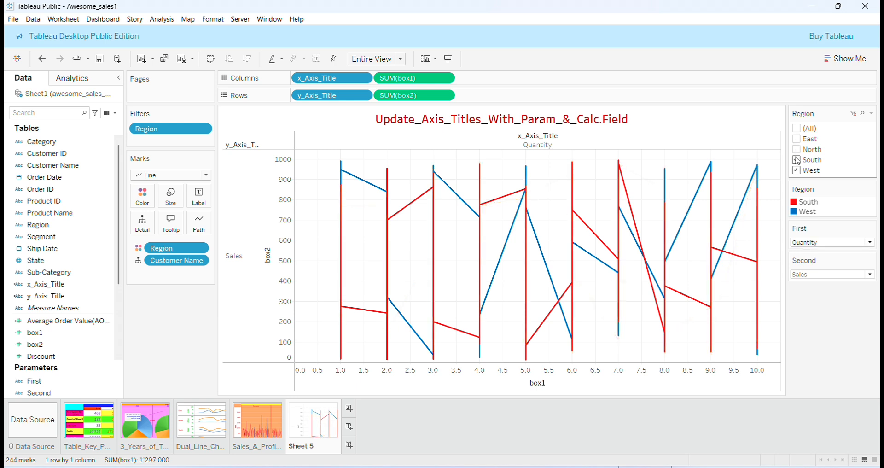
{"action": "left_click", "coordinate": [797, 159]}
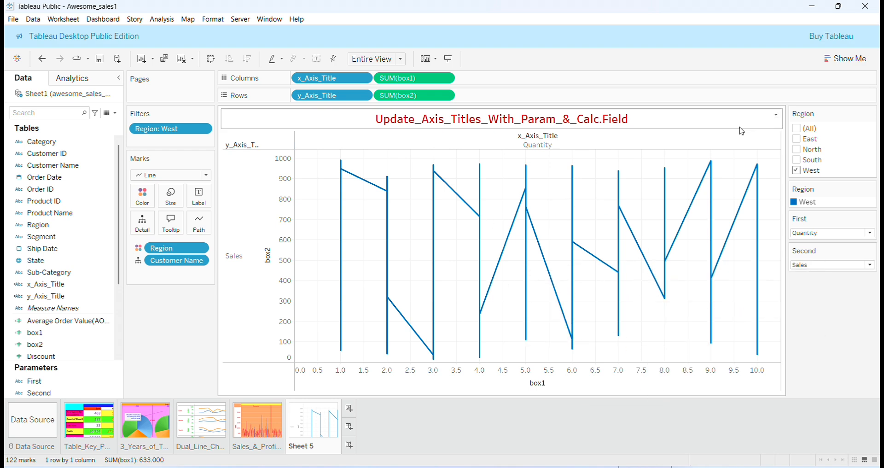
{"action": "left_click", "coordinate": [797, 130]}
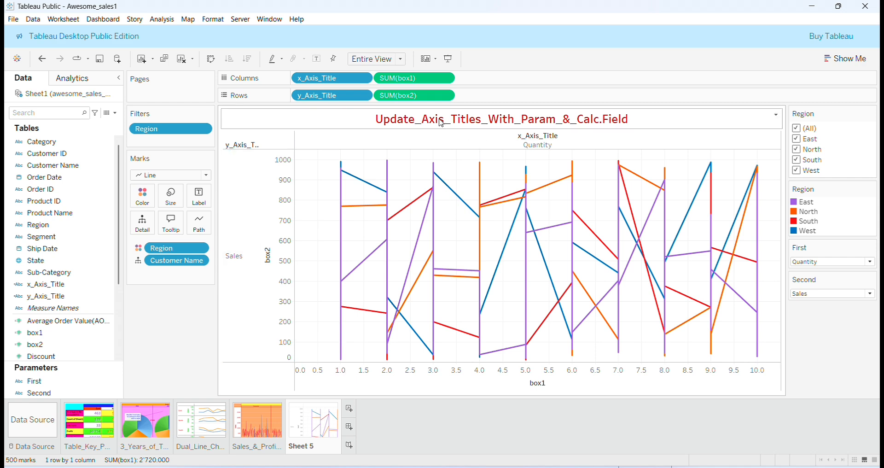
Show the Summary card on the worksheet and review its statistics for SUM(box1) and SUM(box2).
{"action": "left_click", "coordinate": [63, 21]}
{"action": "mouse_move", "coordinate": [87, 167]}
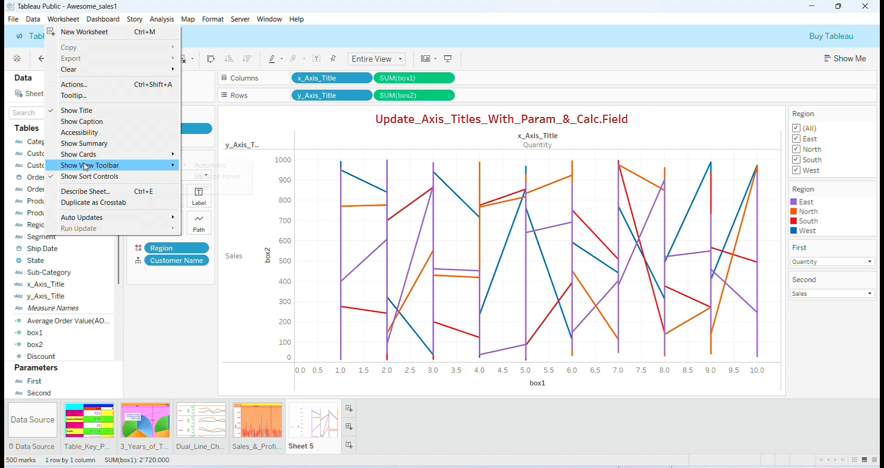
{"action": "left_click", "coordinate": [147, 143]}
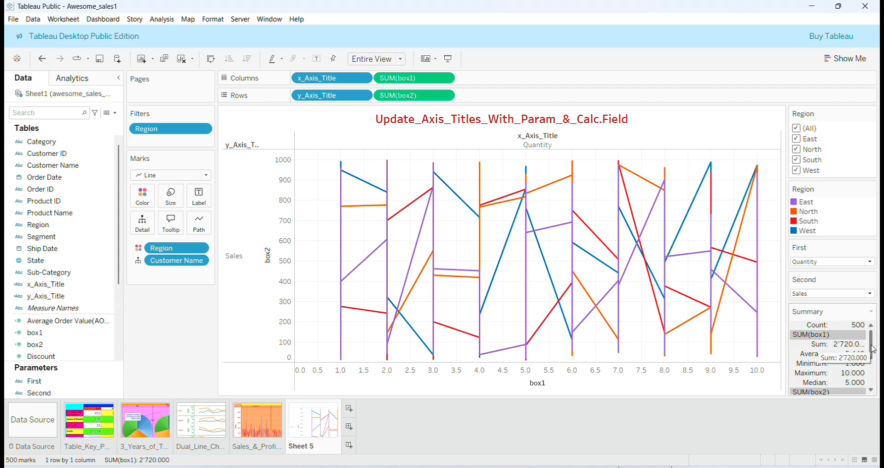
{"action": "left_click", "coordinate": [872, 391]}
{"action": "left_click", "coordinate": [873, 391]}
{"action": "left_click", "coordinate": [873, 391]}
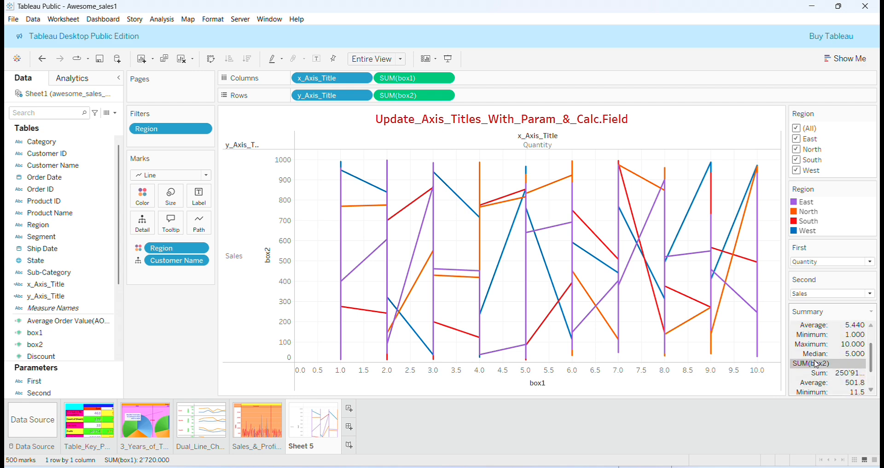
{"action": "left_click", "coordinate": [872, 391]}
{"action": "left_click", "coordinate": [873, 390]}
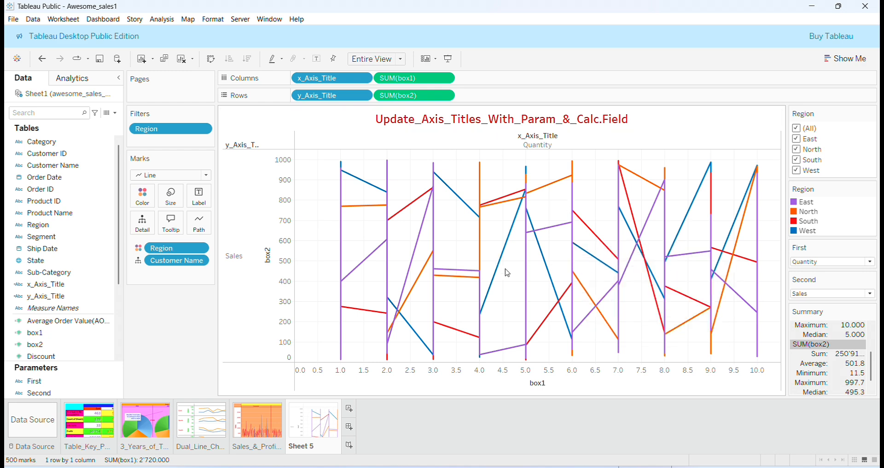
{"action": "mouse_move", "coordinate": [520, 224]}
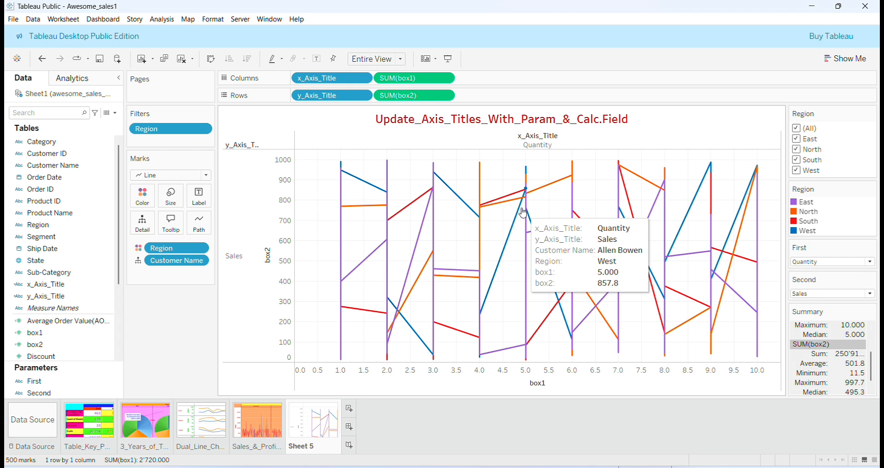
{"action": "mouse_move", "coordinate": [519, 203]}
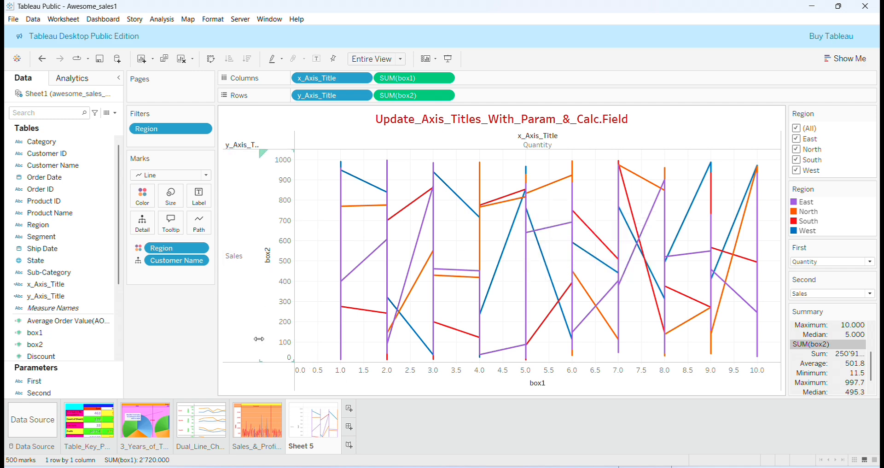
Format the worksheet title with cyan shading and a dark blue border, and shade the worksheet yellow.
{"action": "left_click", "coordinate": [13, 19]}
{"action": "left_click", "coordinate": [33, 83]}
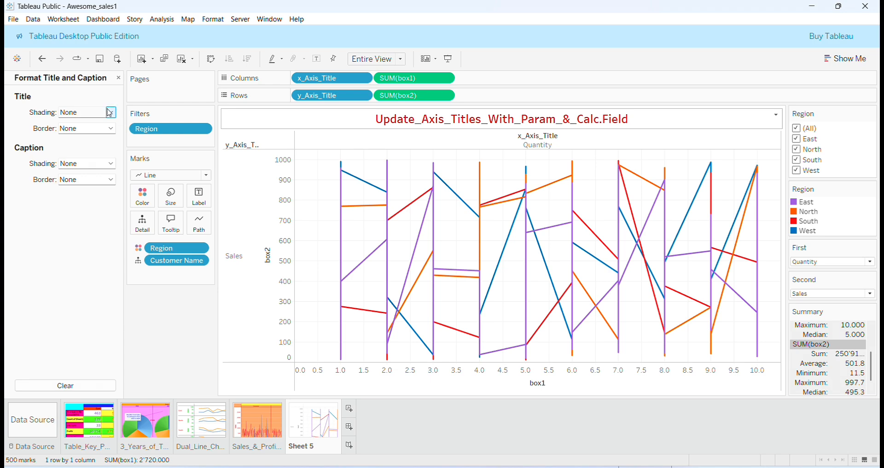
{"action": "left_click", "coordinate": [110, 113]}
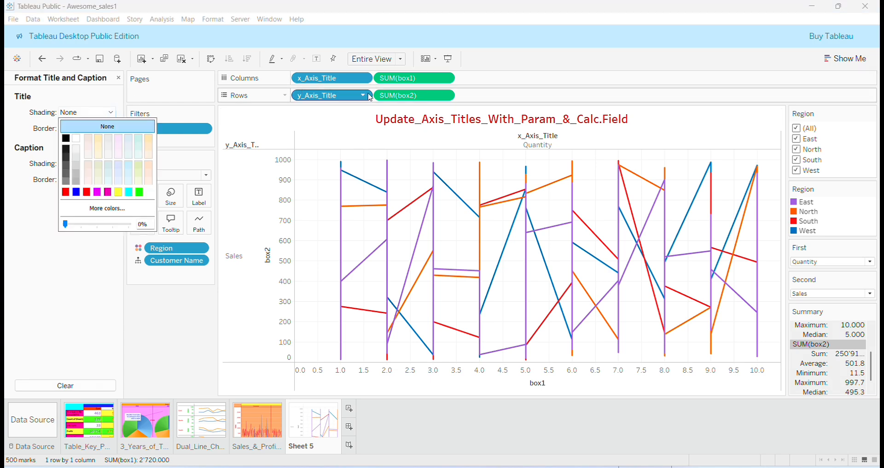
{"action": "left_click", "coordinate": [407, 14]}
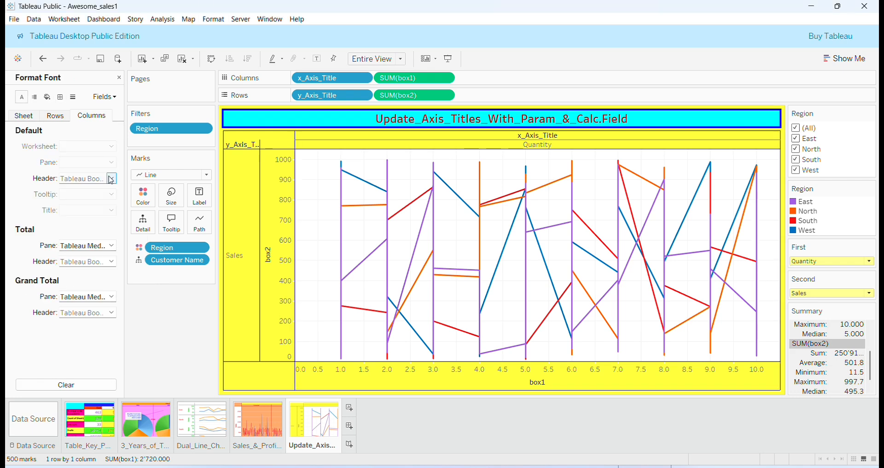
Format the column header font in bold black and give the chart thicker black grid lines.
{"action": "left_click", "coordinate": [489, 324]}
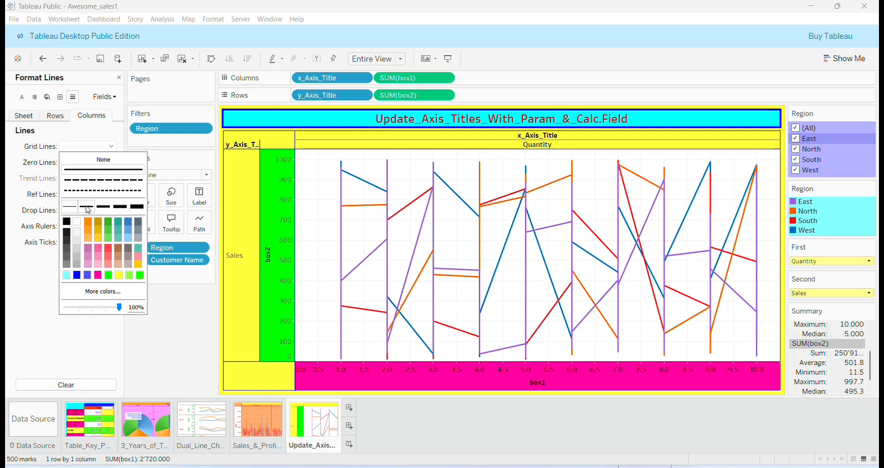
{"action": "left_click", "coordinate": [88, 207]}
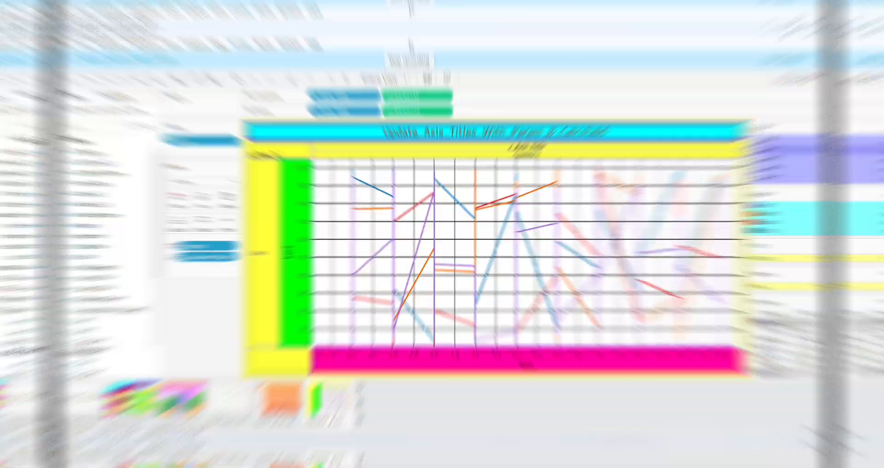
Test the formatted chart by switching First to Profit and back to Quantity and Second to Discount, and narrow the Data pane.
{"action": "left_click", "coordinate": [854, 260]}
{"action": "left_click", "coordinate": [855, 279]}
{"action": "left_click", "coordinate": [855, 261]}
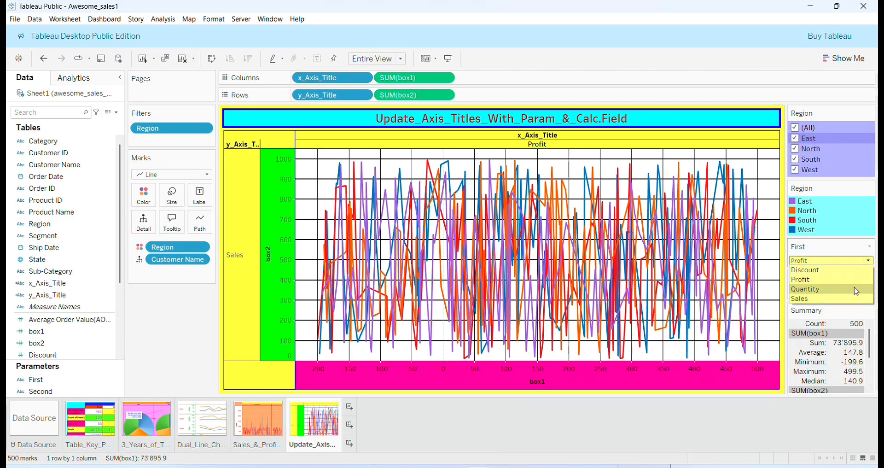
{"action": "left_click", "coordinate": [855, 288]}
{"action": "left_click", "coordinate": [852, 293]}
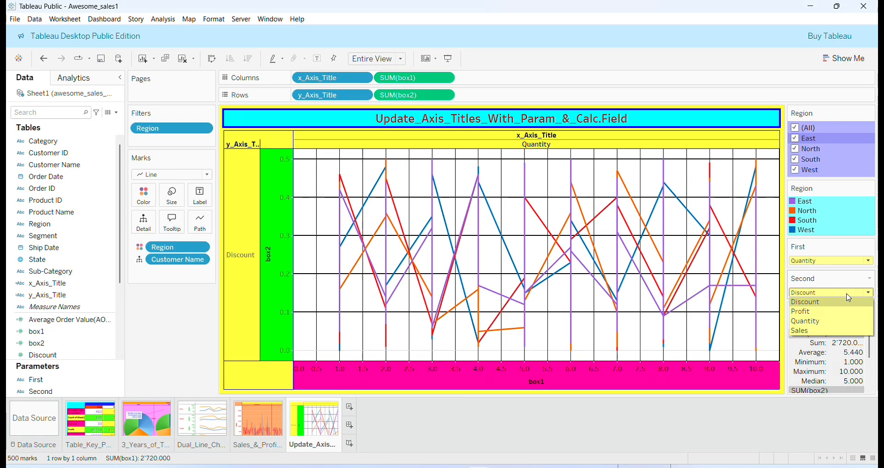
{"action": "left_click", "coordinate": [695, 325]}
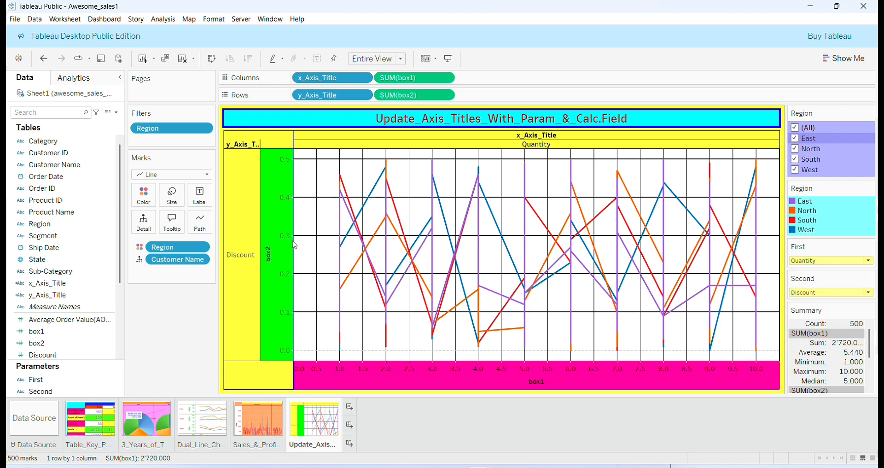
{"action": "left_click_drag", "start_coordinate": [125, 220], "coordinate": [103, 220]}
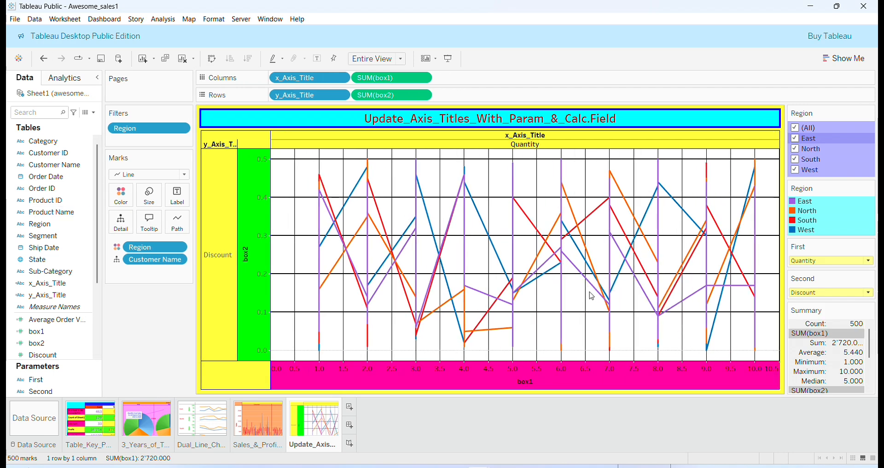